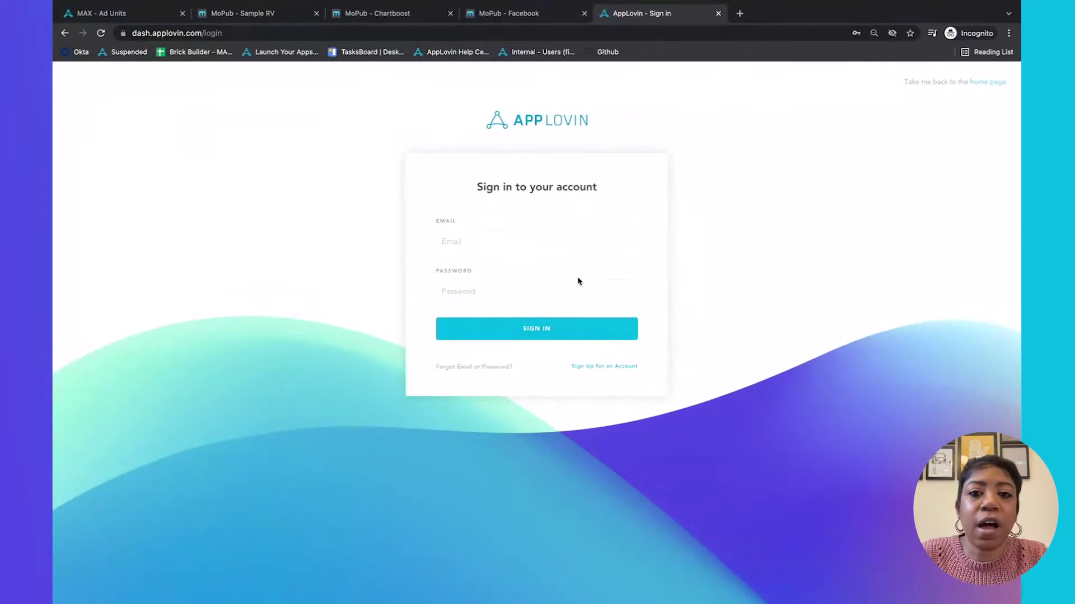
Step: Open the 'Sign Up for an Account' registration form from the AppLovin sign-in page
click(601, 368)
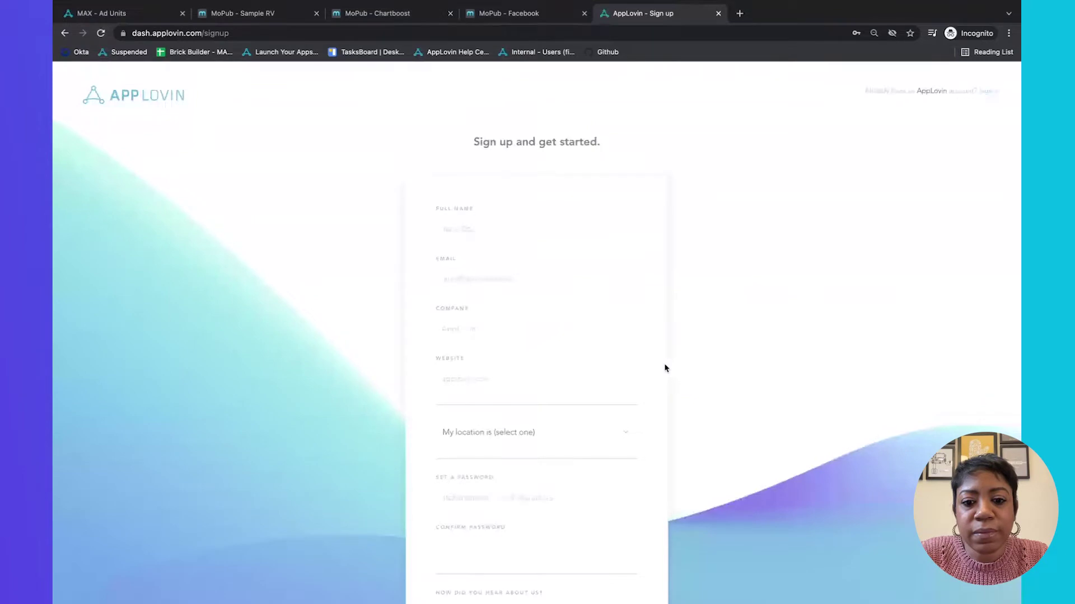
Step: Scroll through the sign-up form to review its fields, referral question, terms and reCAPTCHA
scroll(635, 335, down, 5)
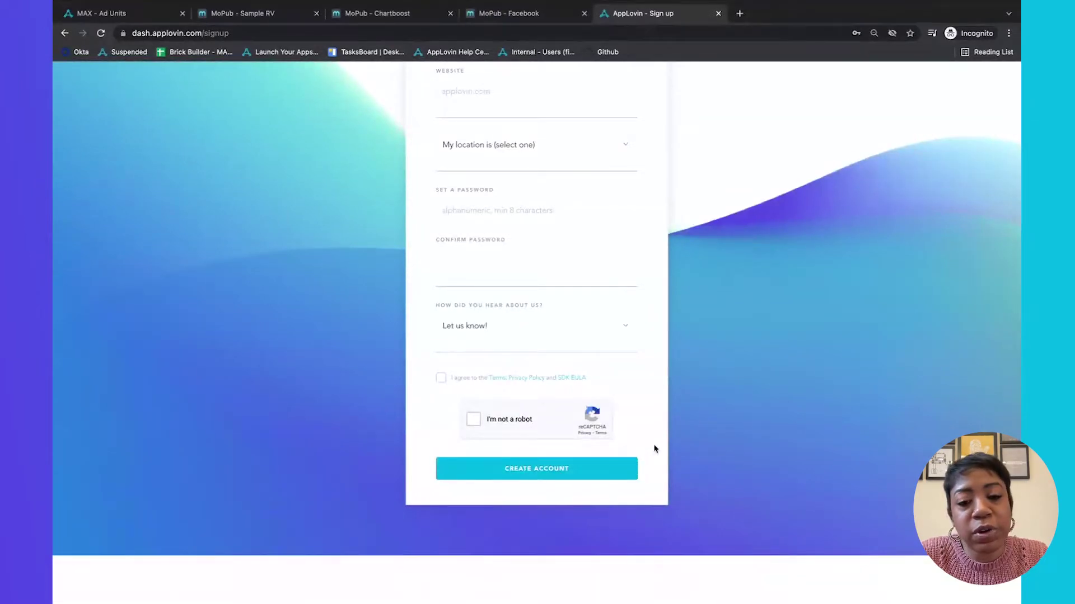
scroll(648, 426, up, 1)
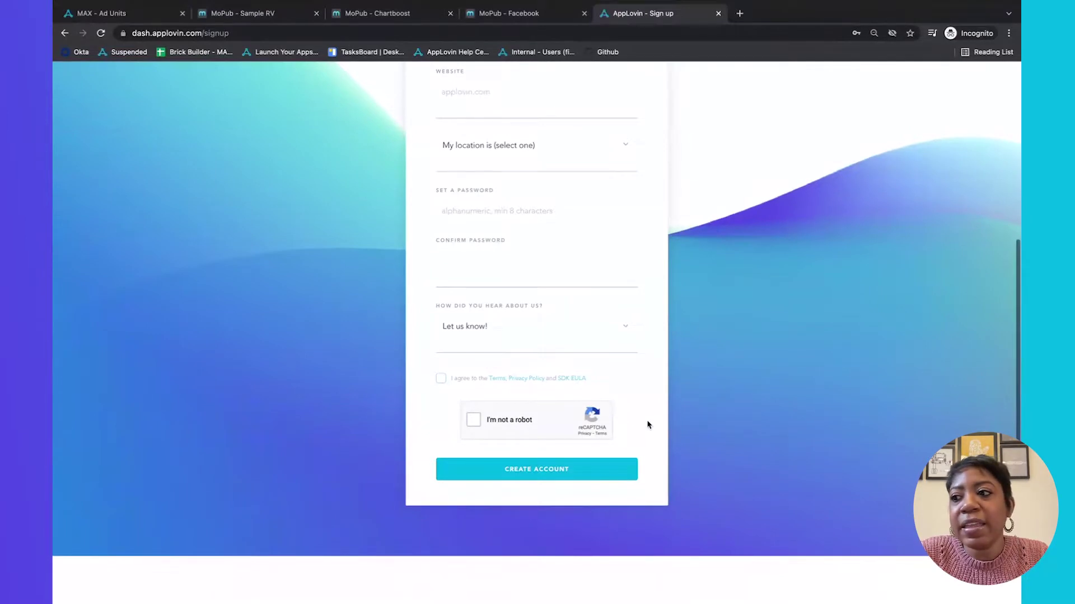
scroll(648, 424, up, 5)
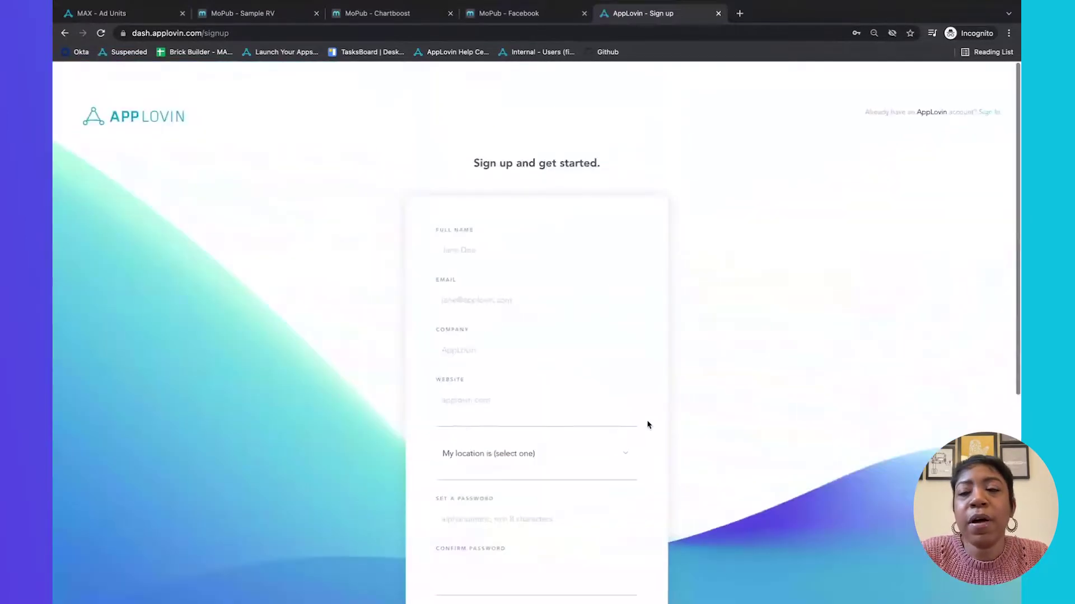
scroll(648, 425, down, 1)
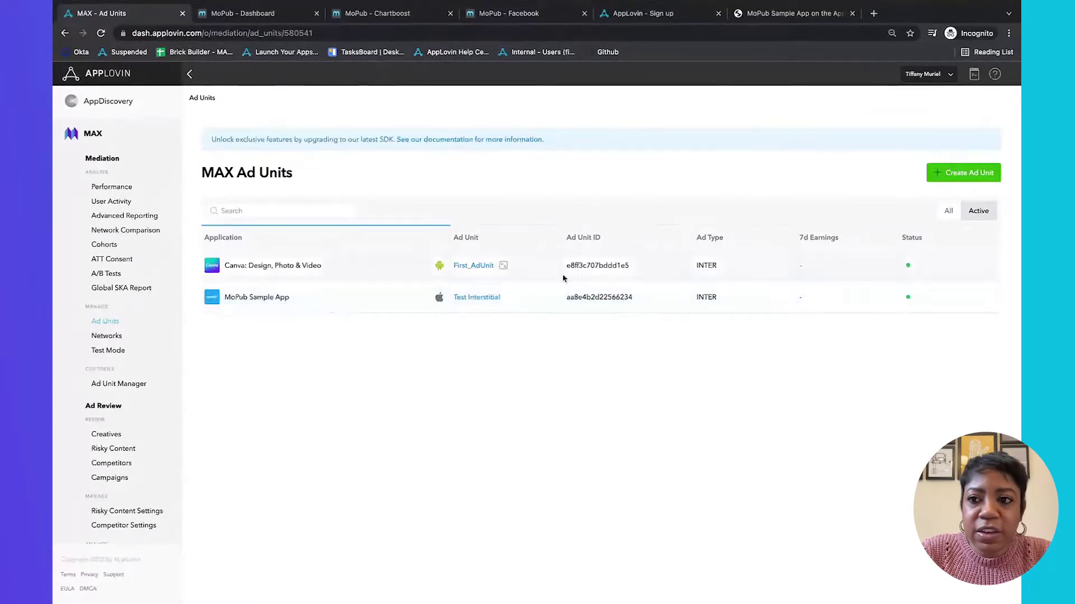
Step: Create a new MAX ad unit named 'Sample RV' on the iOS platform
click(957, 173)
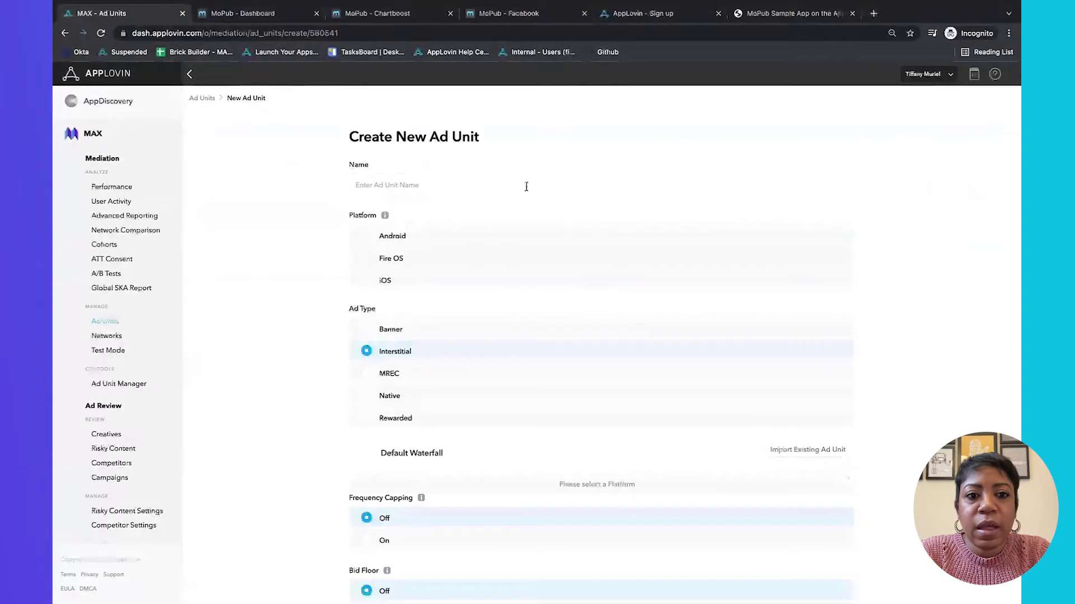
click(526, 185)
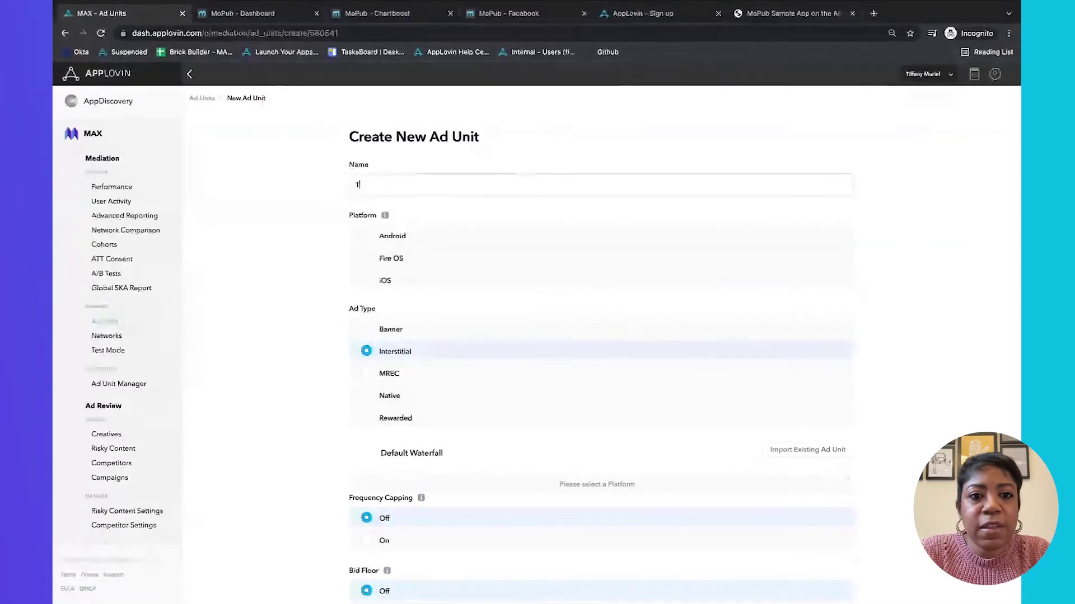
text(Sample RV)
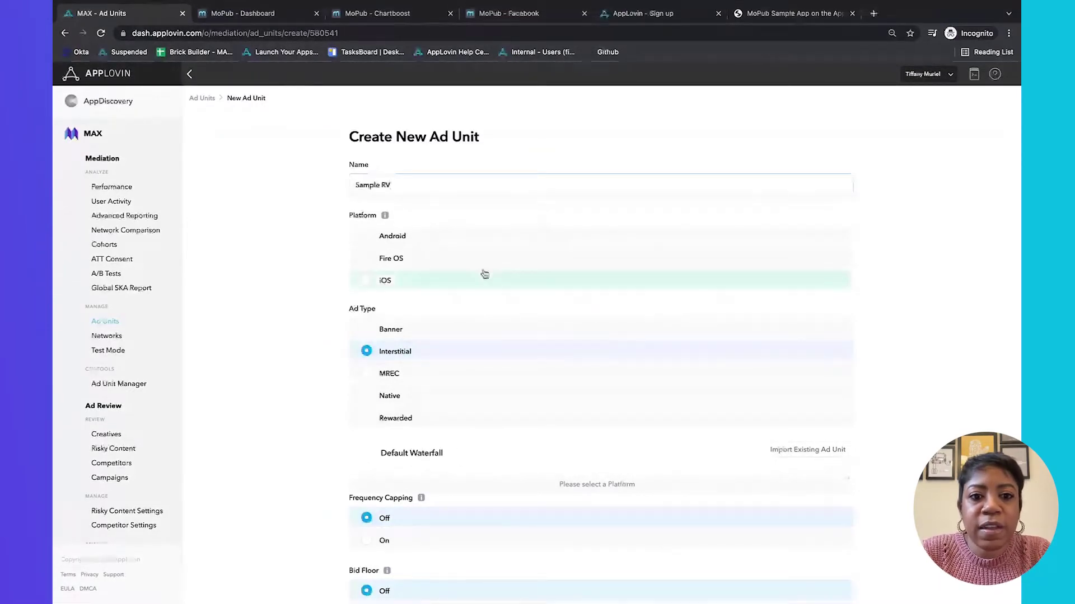
click(431, 282)
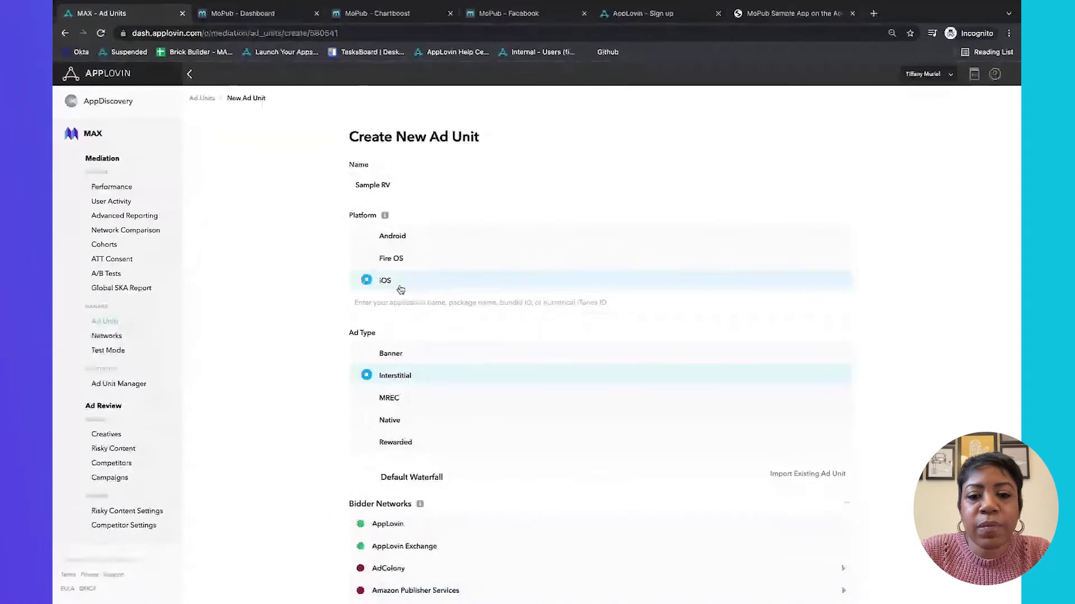
Step: Attach MoPub Sample App (com.mopub.Canary) by searching its App Store ID
click(795, 13)
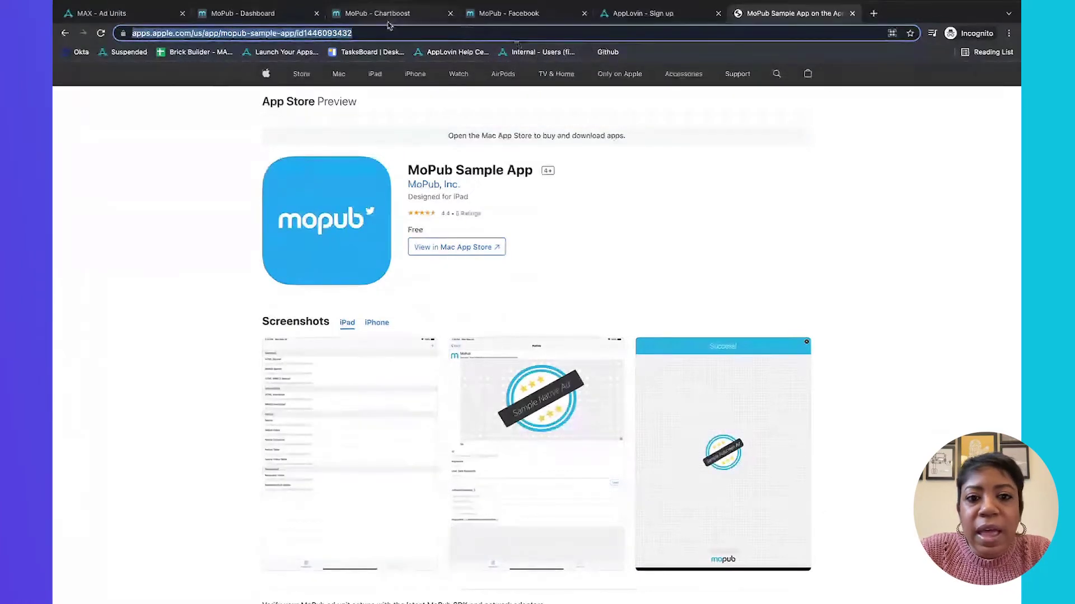
key(ctrl+1)
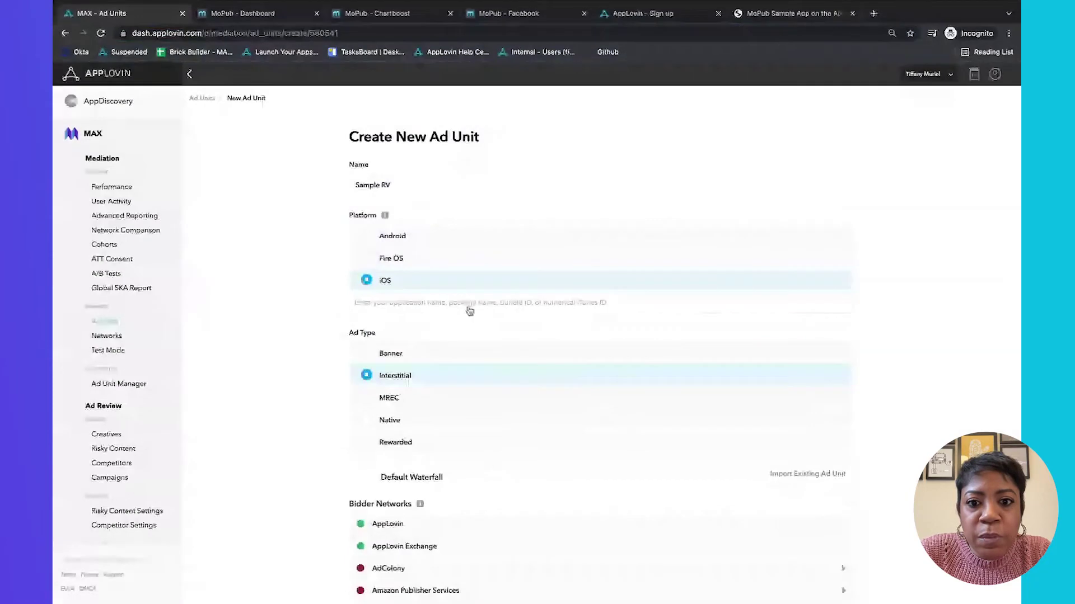
click(594, 310)
key(ctrl+v)
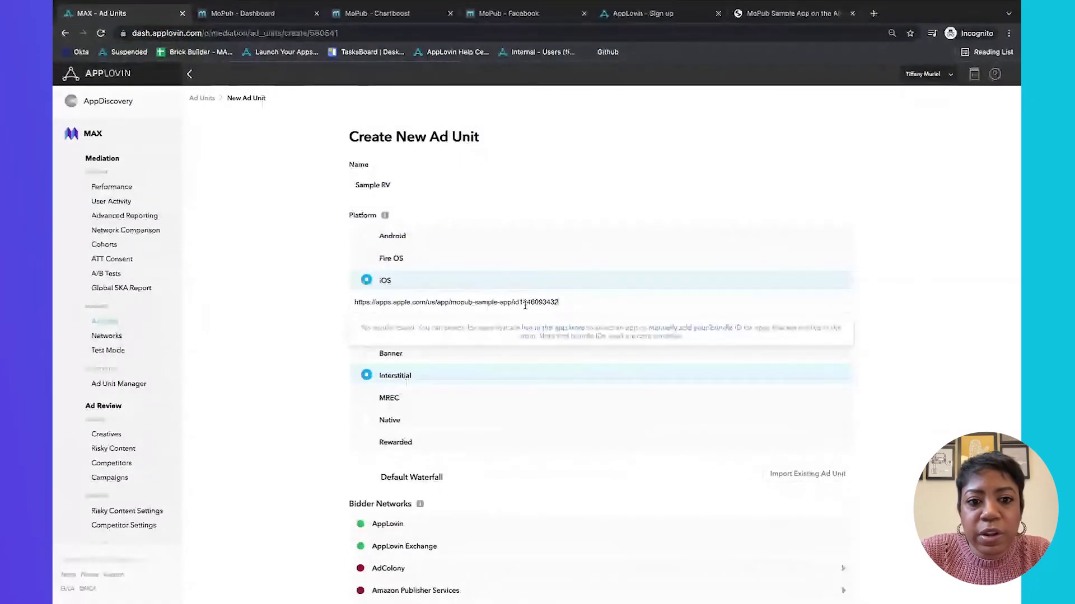
drag(520, 303, 336, 309)
key(BackSpace)
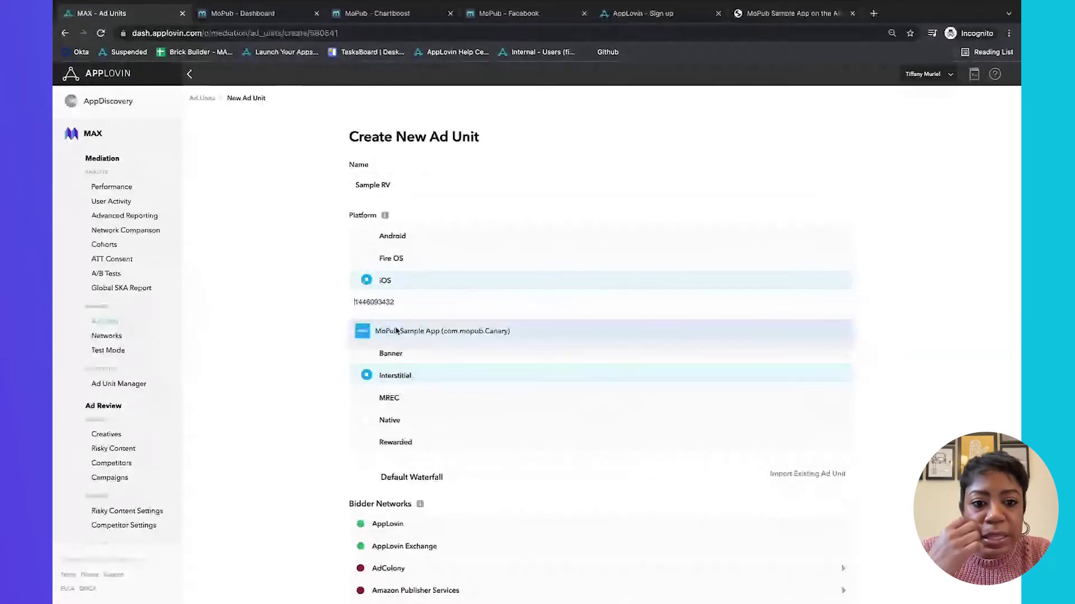
click(395, 331)
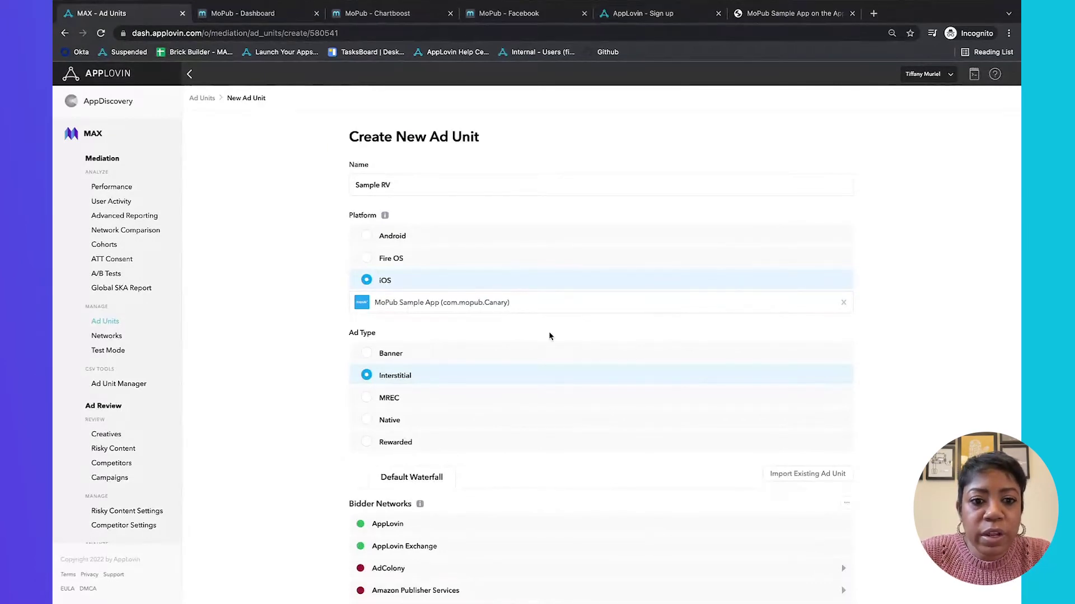
scroll(916, 359, down, 1)
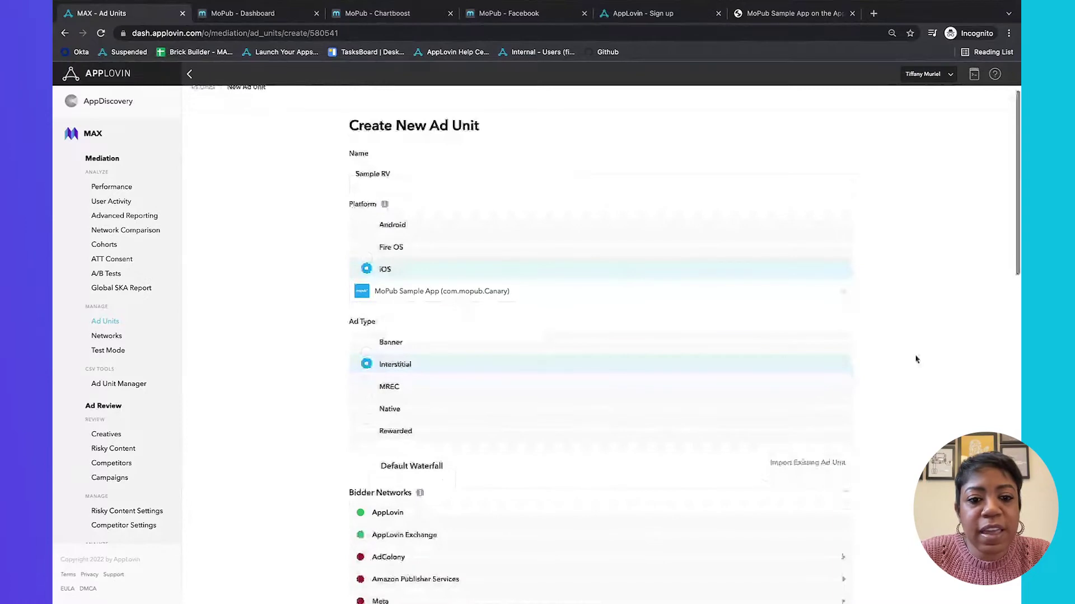
Step: Set the ad type to Rewarded and start importing an existing MoPub ad unit
scroll(916, 359, down, 2)
click(444, 384)
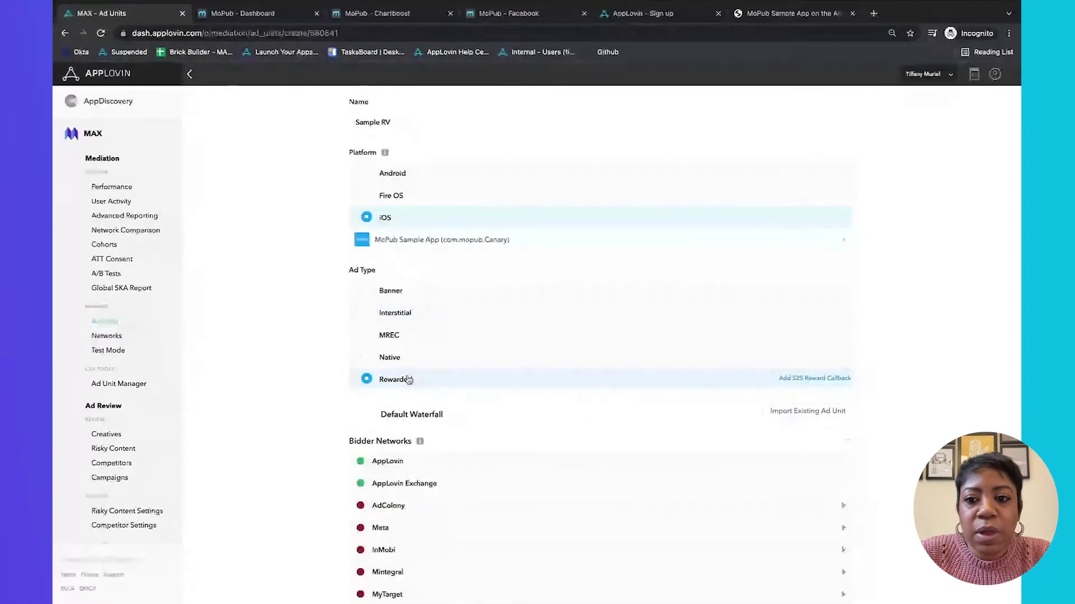
scroll(689, 369, down, 1)
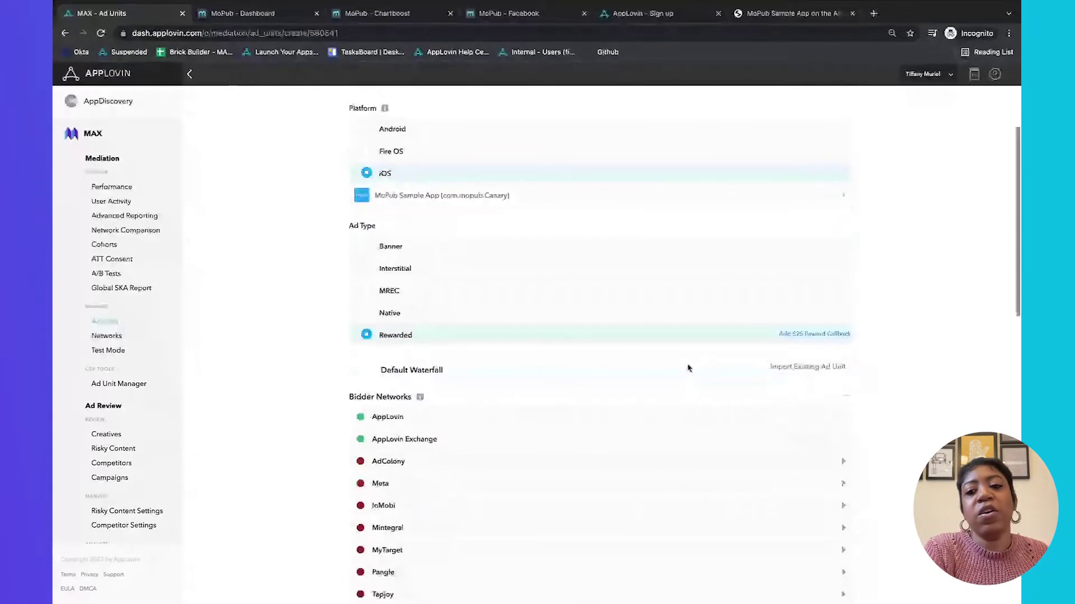
click(821, 368)
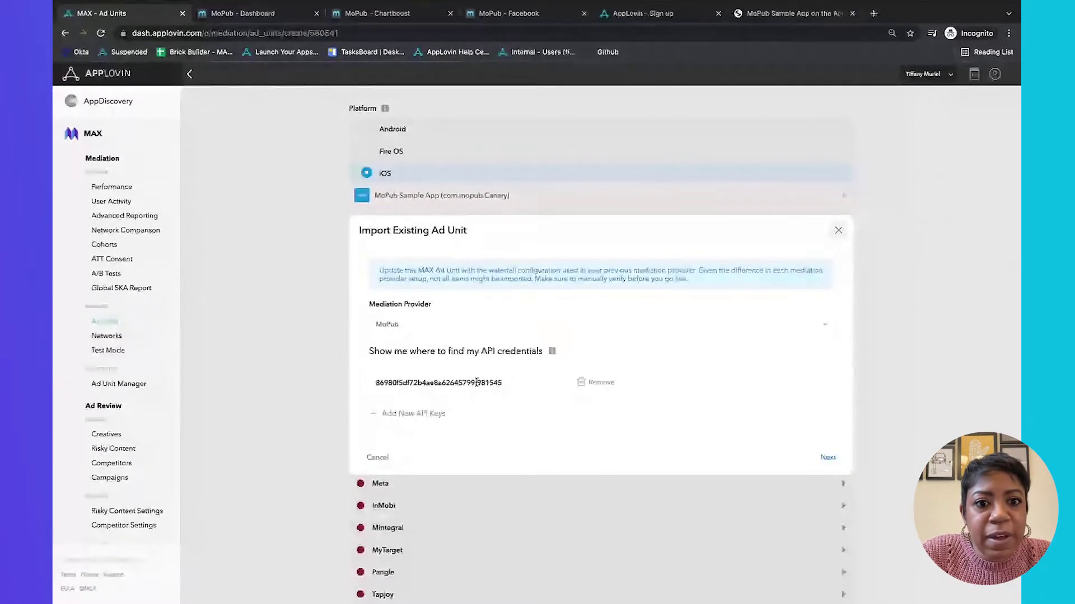
Step: Look up the publisher API key in MoPub's account settings
click(255, 15)
click(773, 76)
click(774, 96)
scroll(760, 244, down, 4)
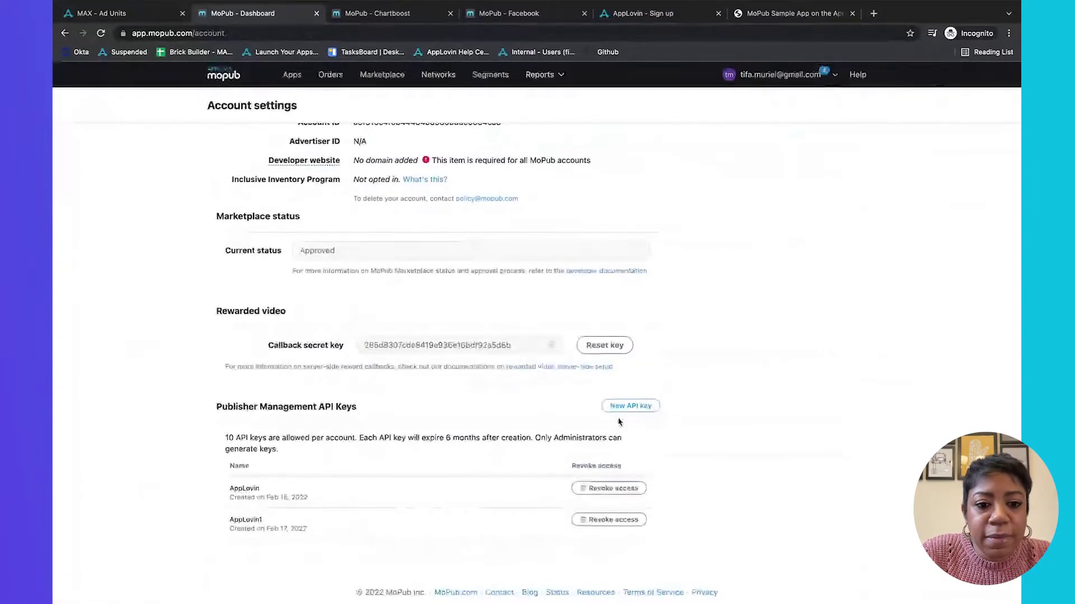
Step: Confirm the MoPub ad unit import into Sample RV in the MAX dialog
click(133, 12)
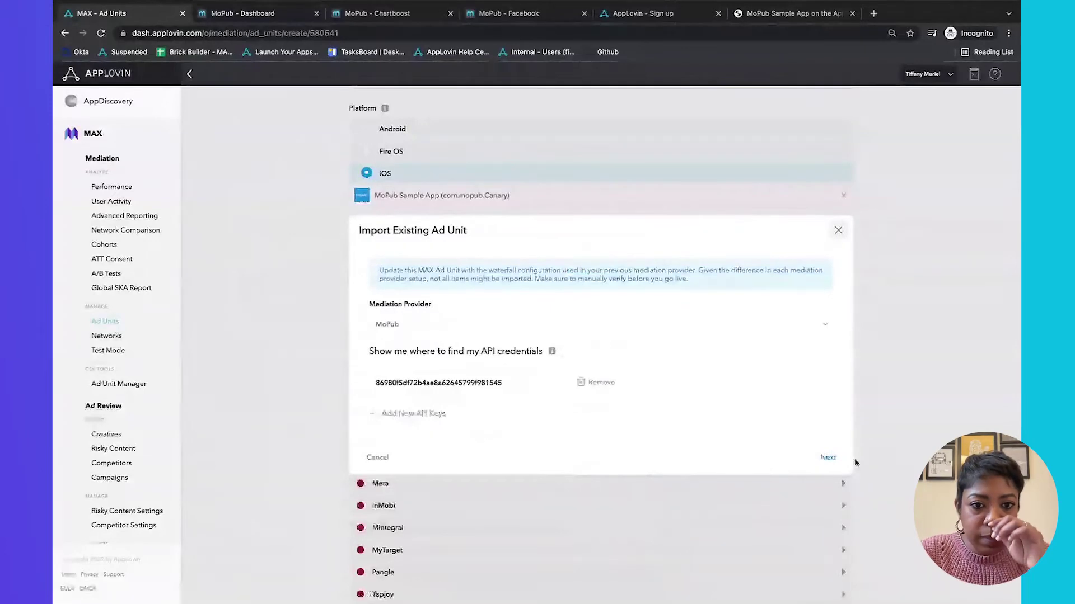
click(828, 458)
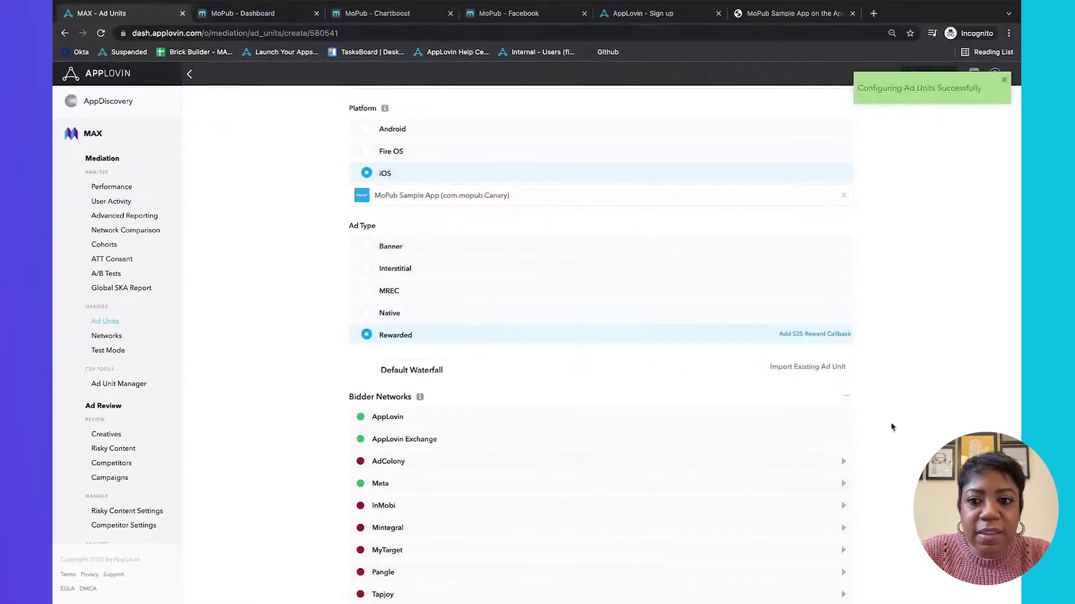
scroll(874, 387, down, 2)
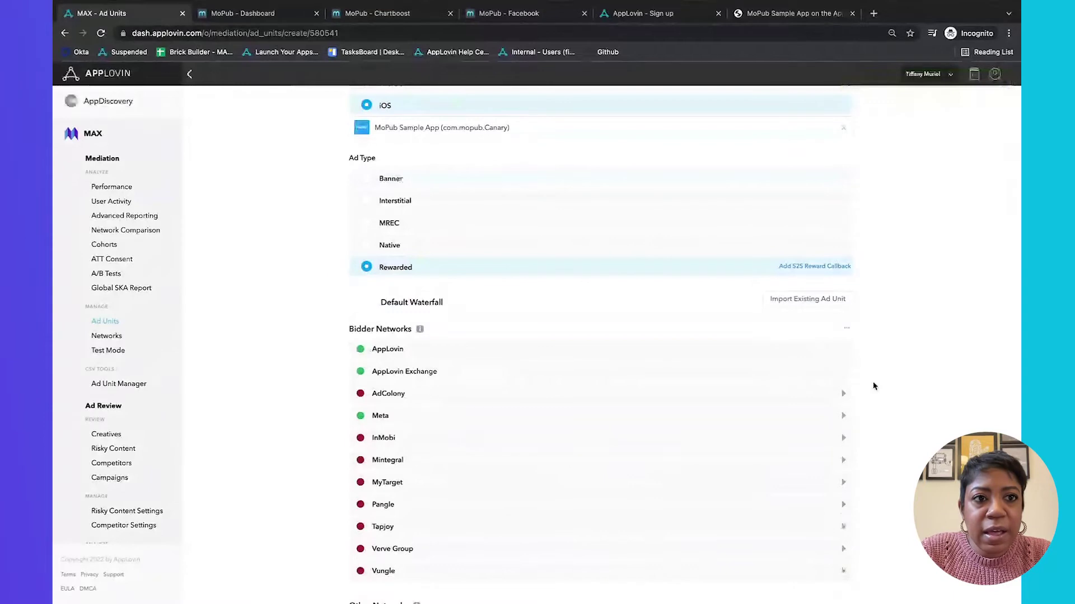
scroll(874, 386, down, 3)
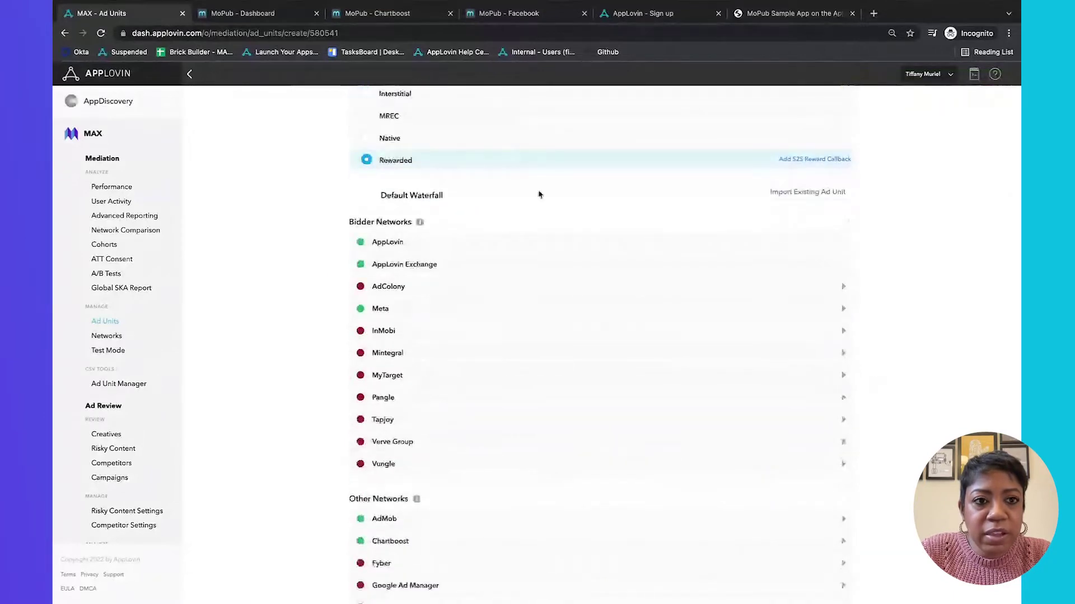
click(238, 18)
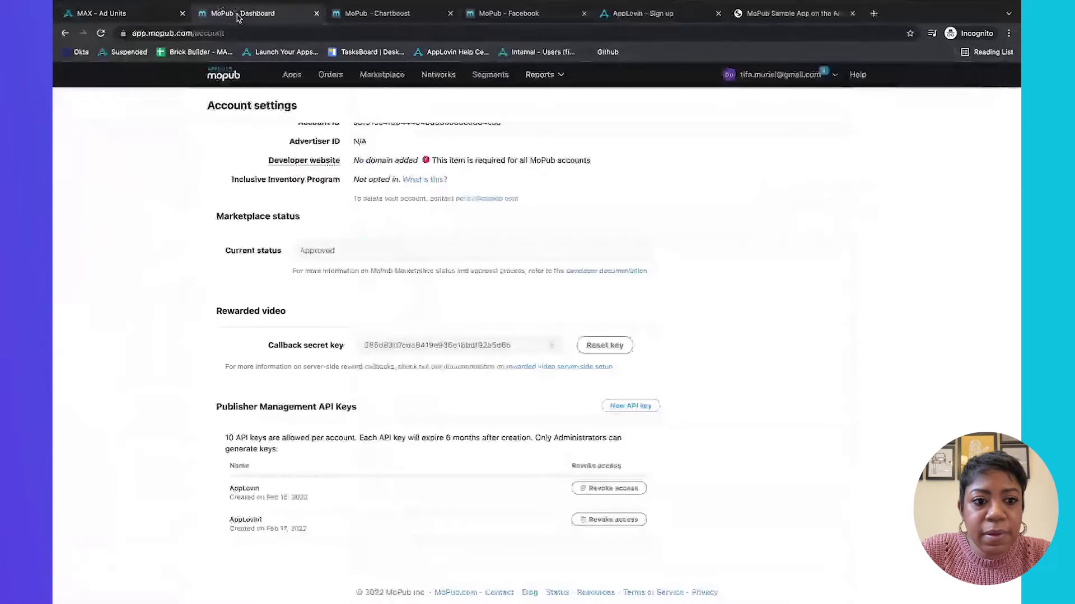
Step: Open MoPub Sample App's Sample RV ad unit and review its Advanced Bidding and ad sources
click(291, 74)
click(258, 471)
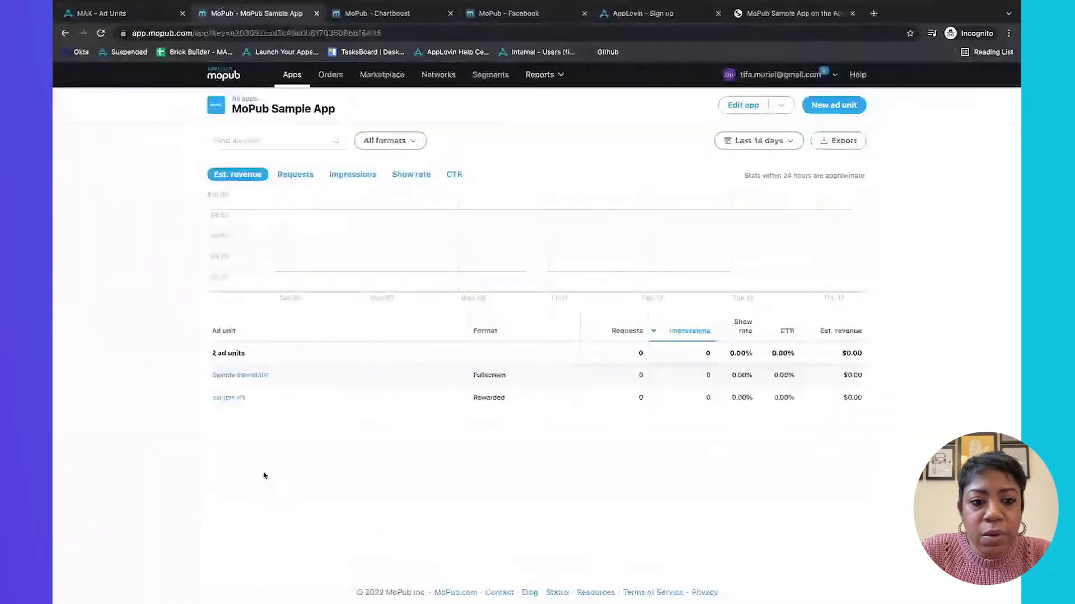
click(231, 398)
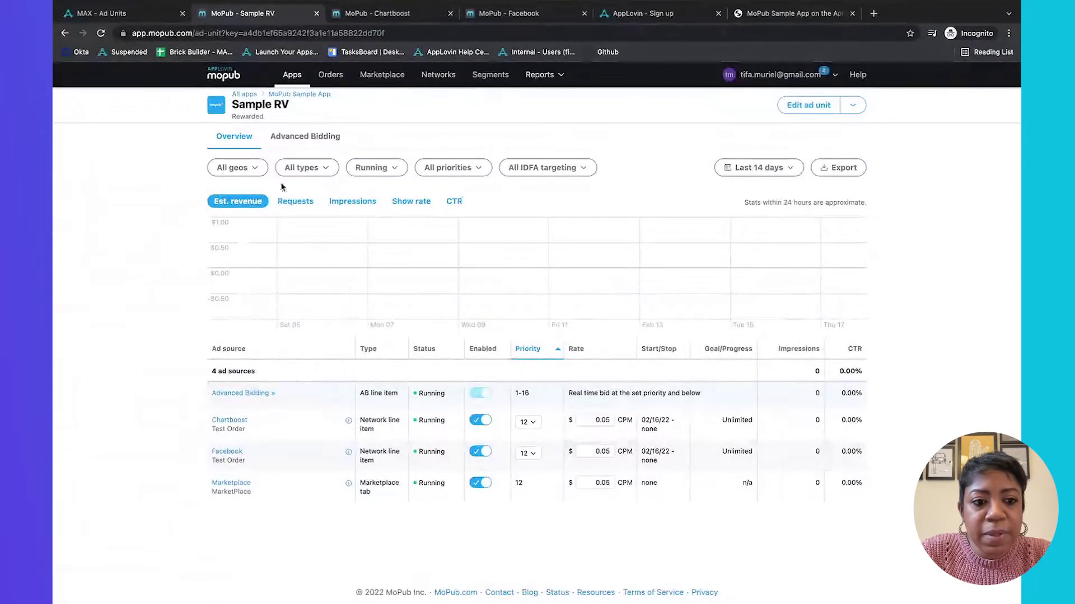
click(296, 141)
click(246, 137)
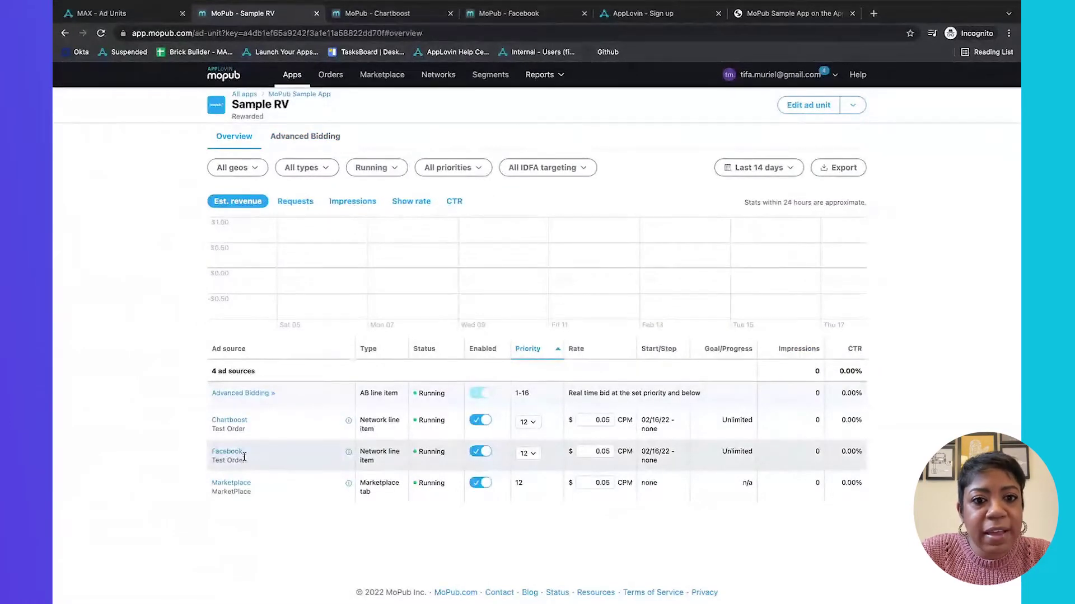
click(127, 12)
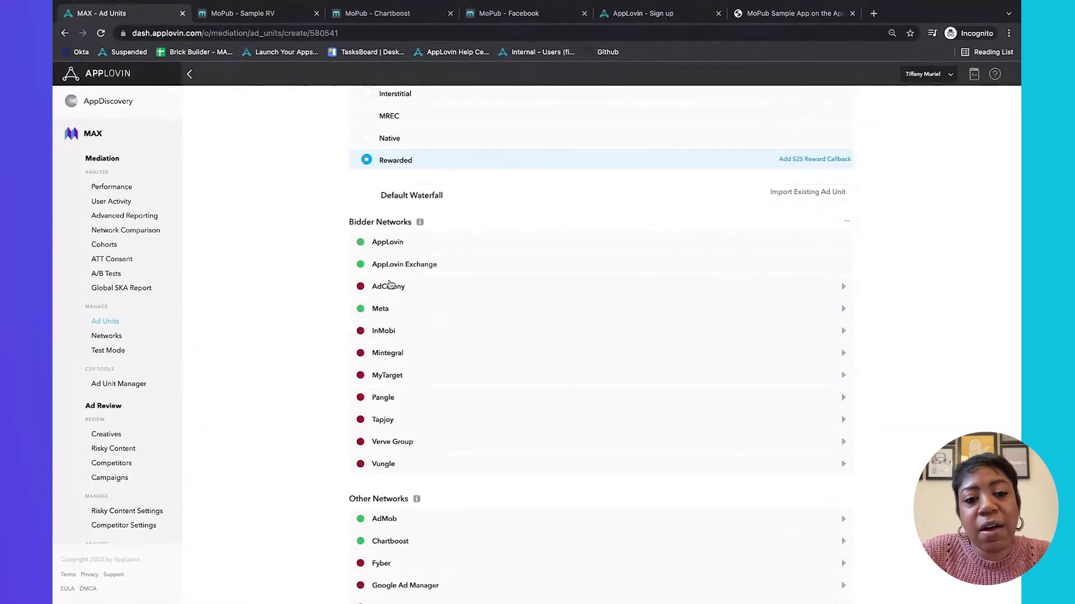
Step: Expand AdMob and Chartboost under Other Networks and switch AdMob's status off
scroll(318, 306, down, 4)
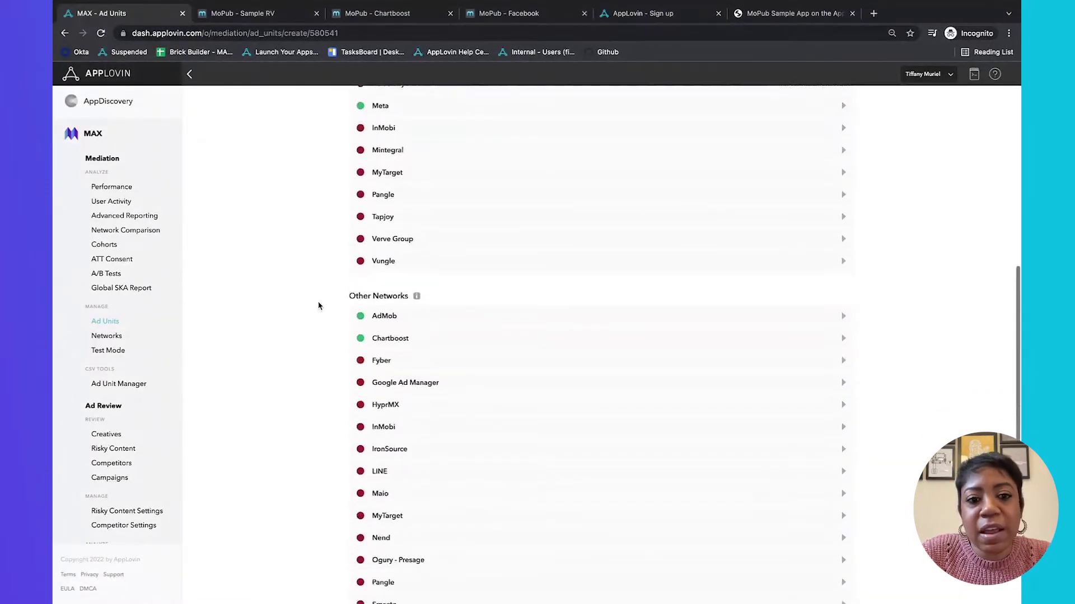
scroll(318, 306, down, 1)
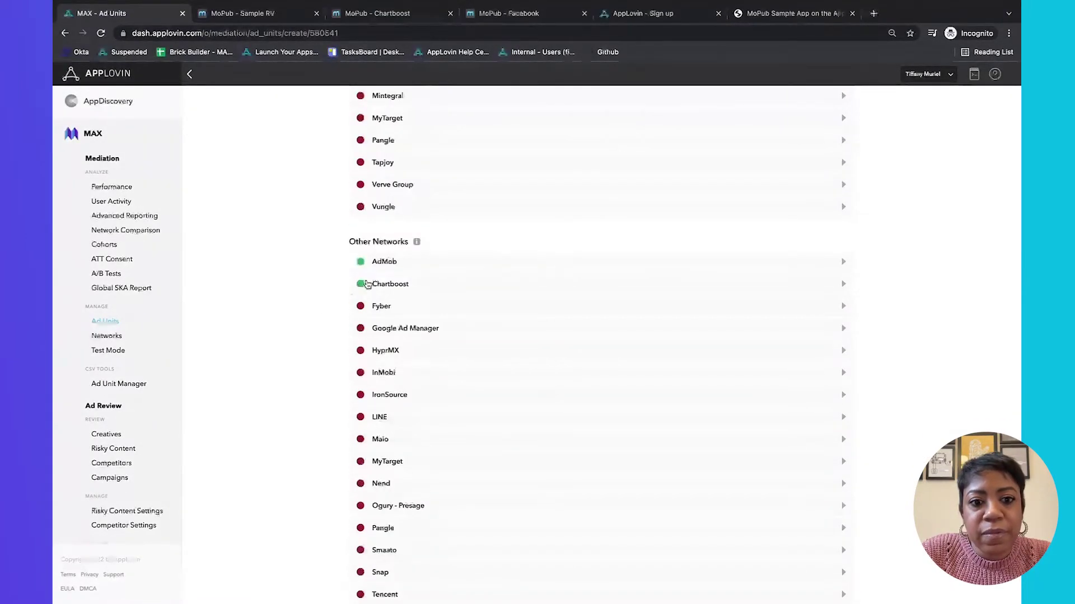
click(389, 265)
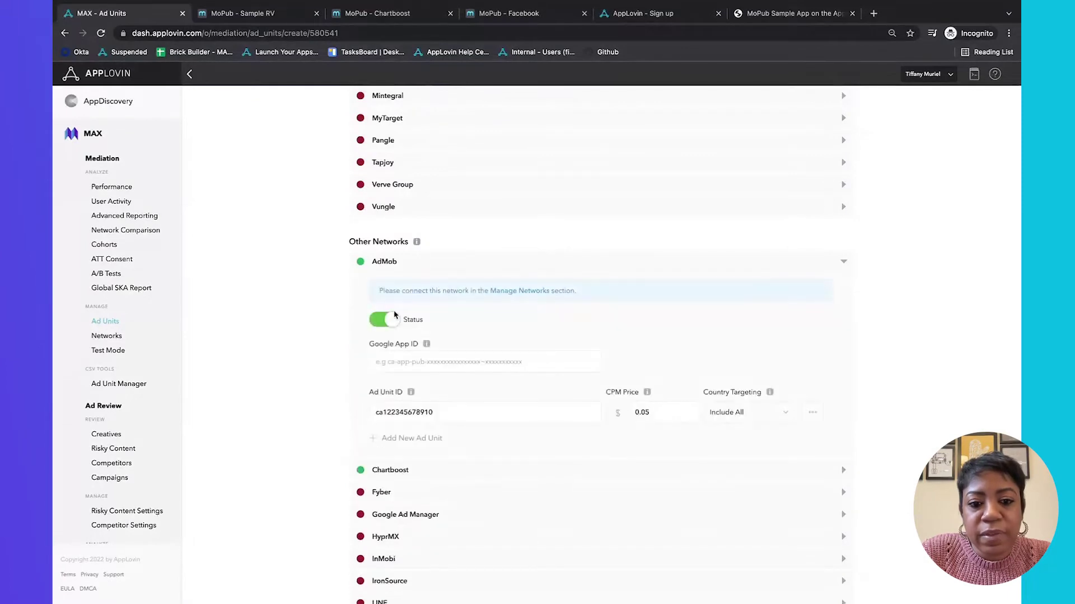
scroll(390, 425, down, 1)
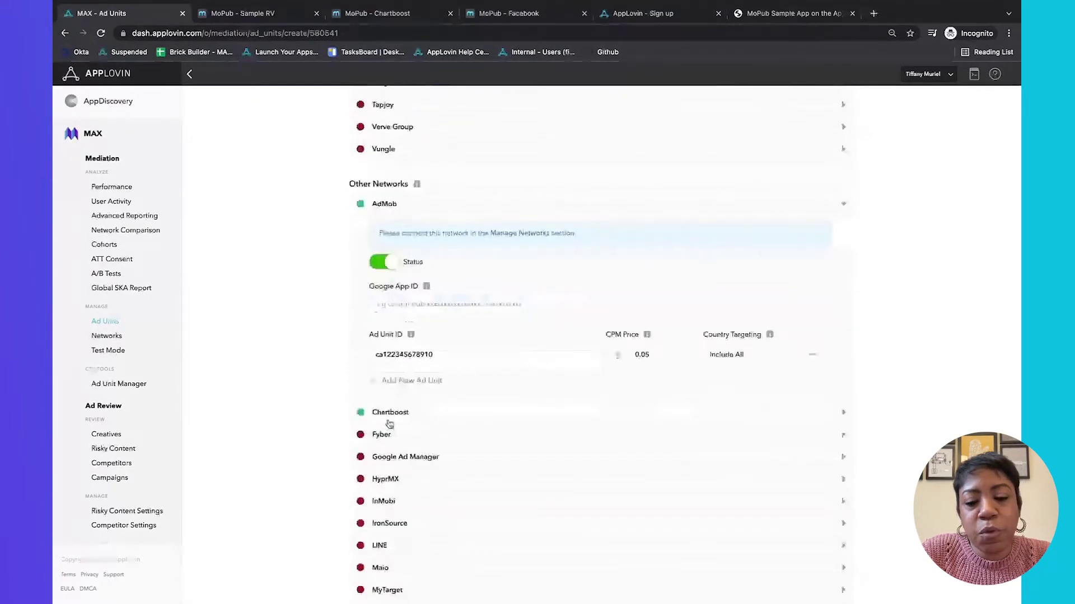
click(390, 417)
scroll(416, 432, down, 2)
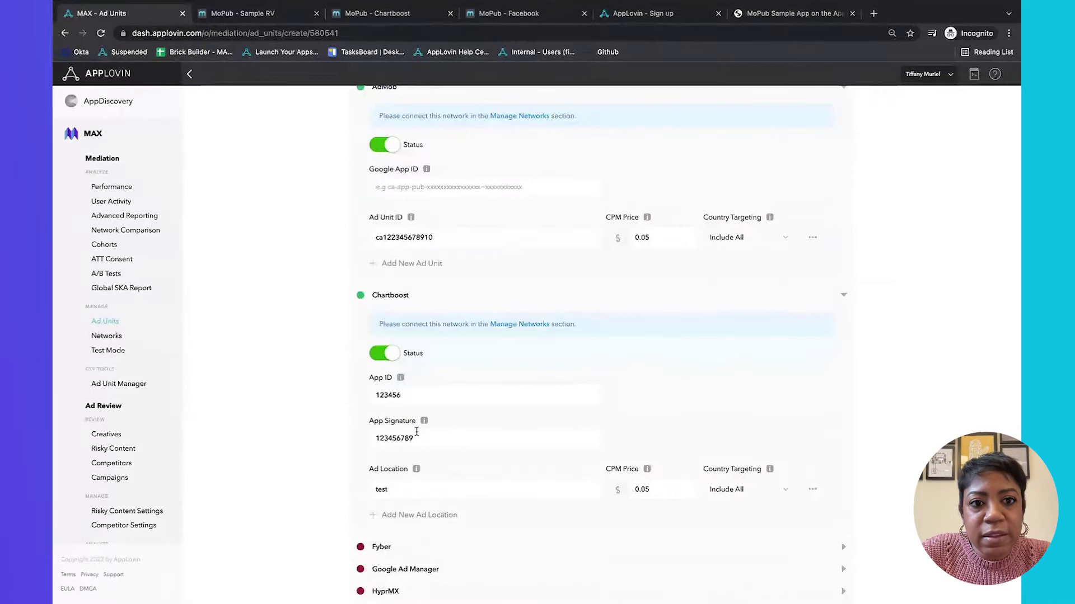
click(385, 148)
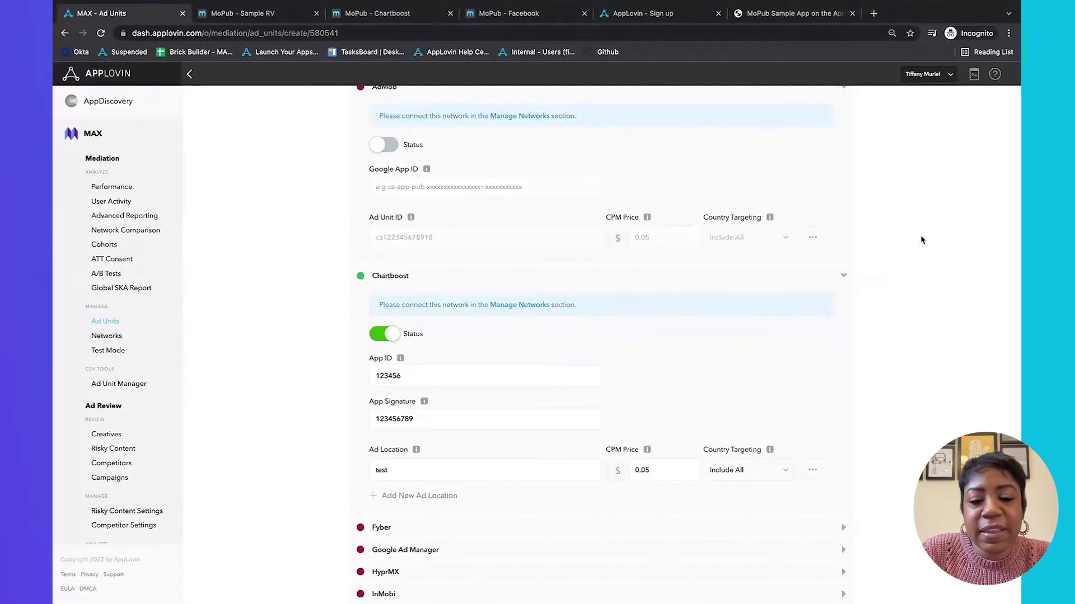
Step: Collapse the AdMob and Chartboost rows and review the imported bidders
scroll(922, 240, up, 1)
scroll(922, 240, up, 1)
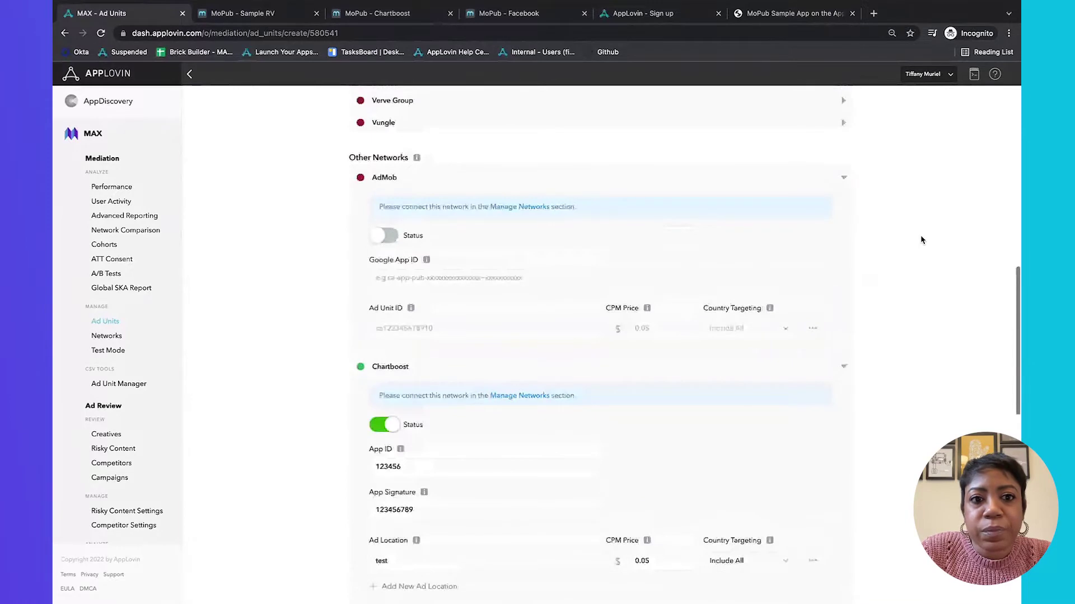
scroll(922, 240, up, 1)
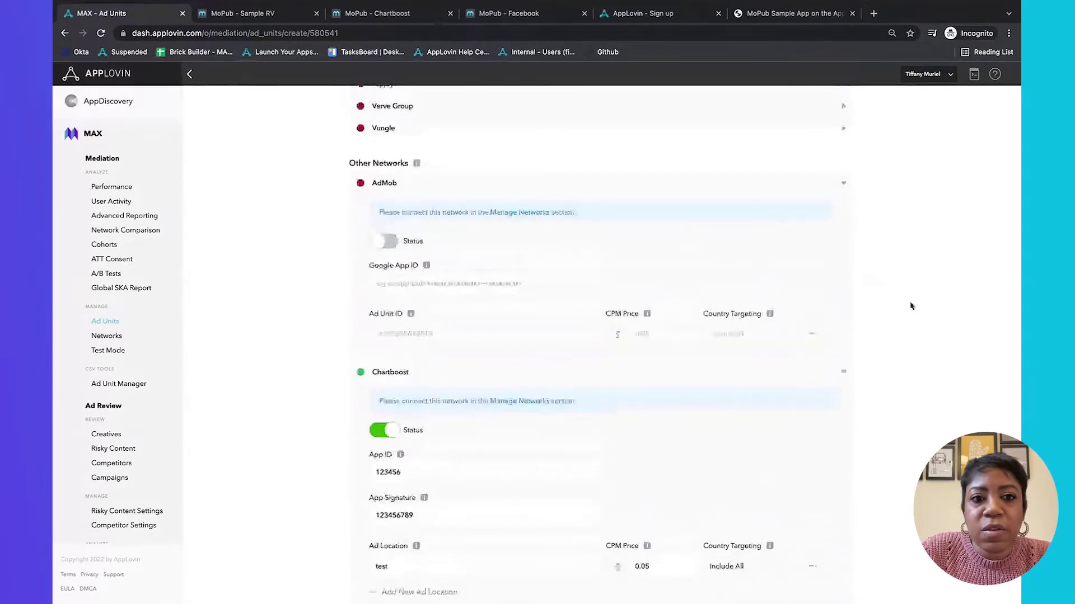
click(846, 186)
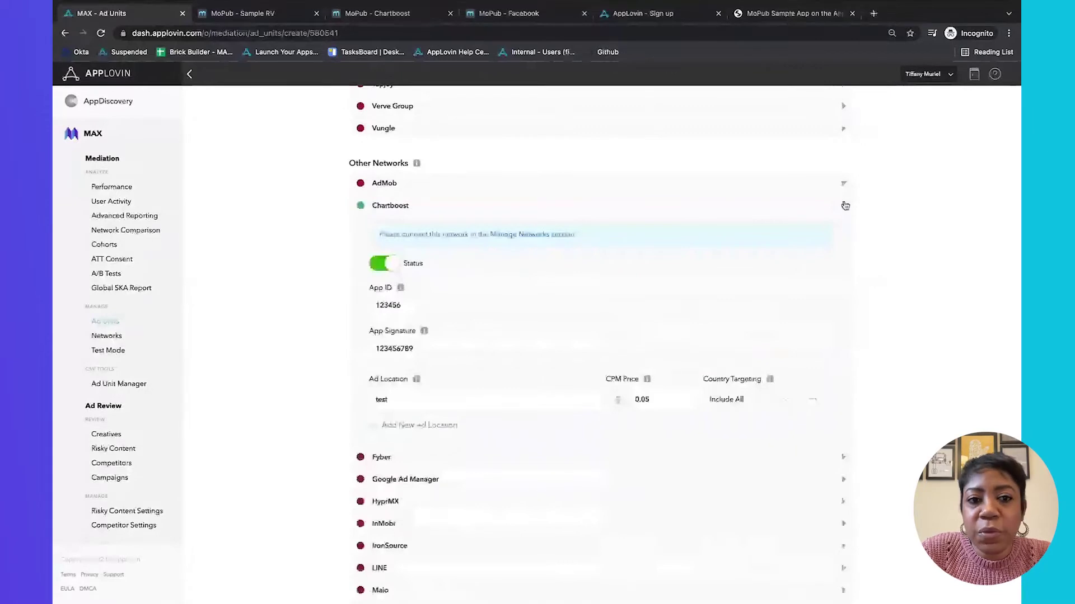
click(845, 206)
scroll(883, 223, down, 3)
scroll(882, 223, up, 2)
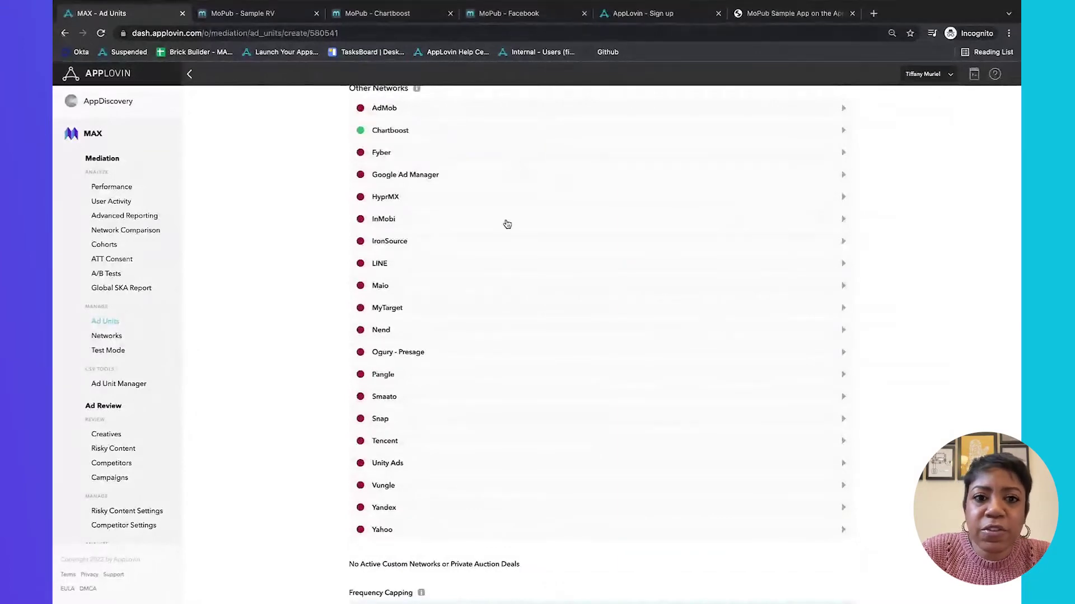
scroll(871, 310, up, 1)
scroll(872, 309, up, 4)
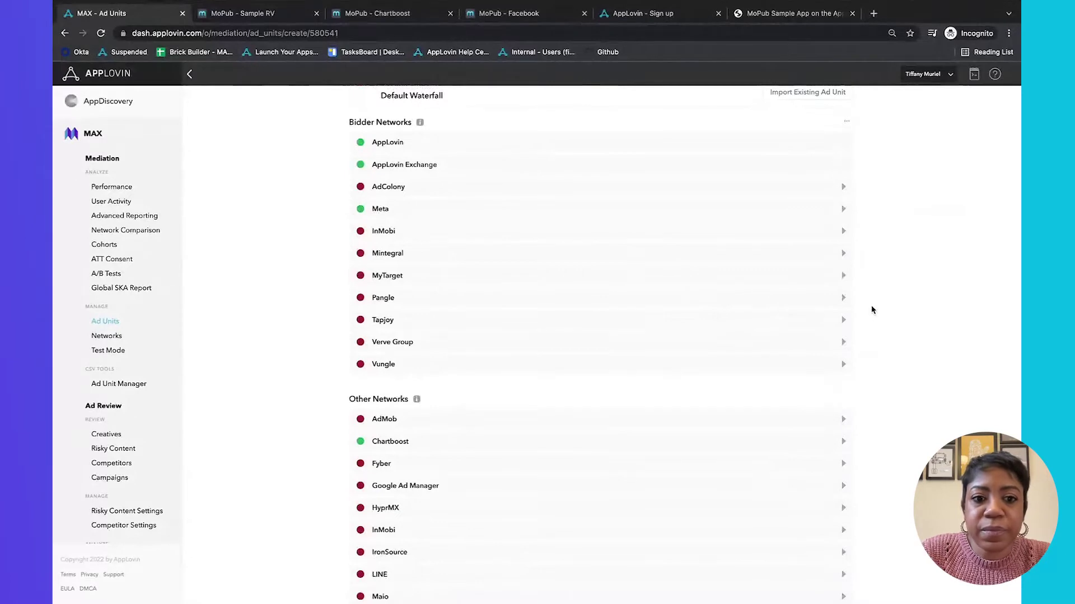
scroll(872, 310, down, 10)
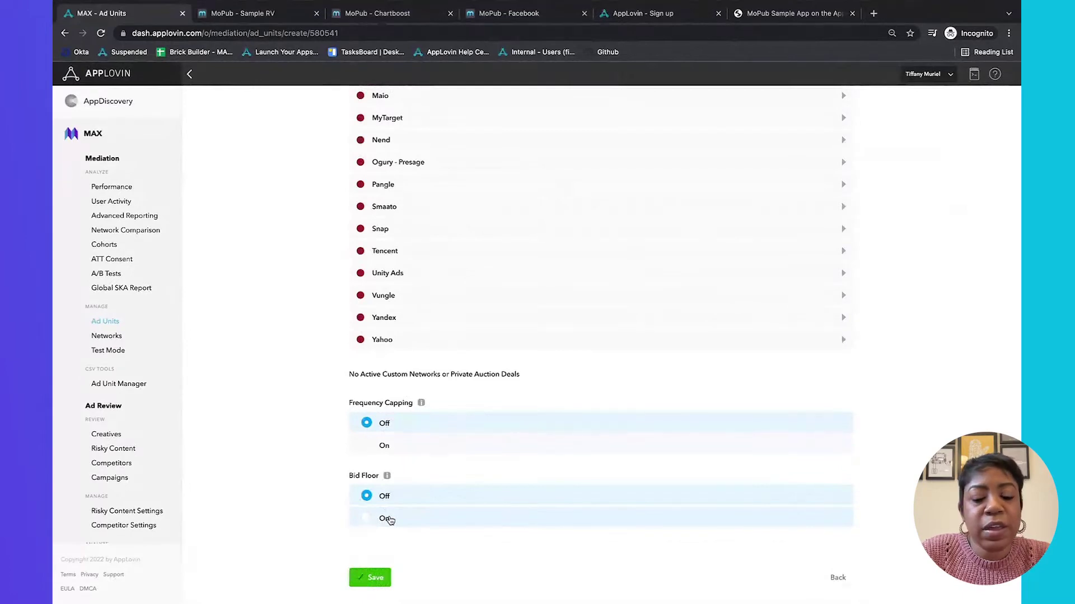
Step: Toggle Bid Floor on and back off, then save the Sample RV rewarded ad unit
click(388, 519)
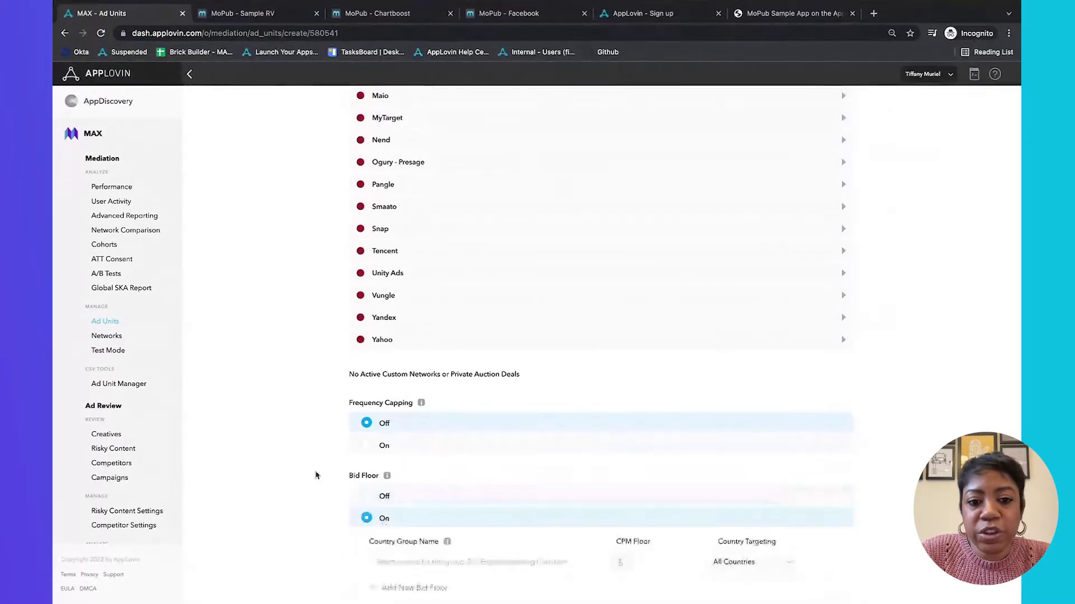
scroll(317, 473, down, 1)
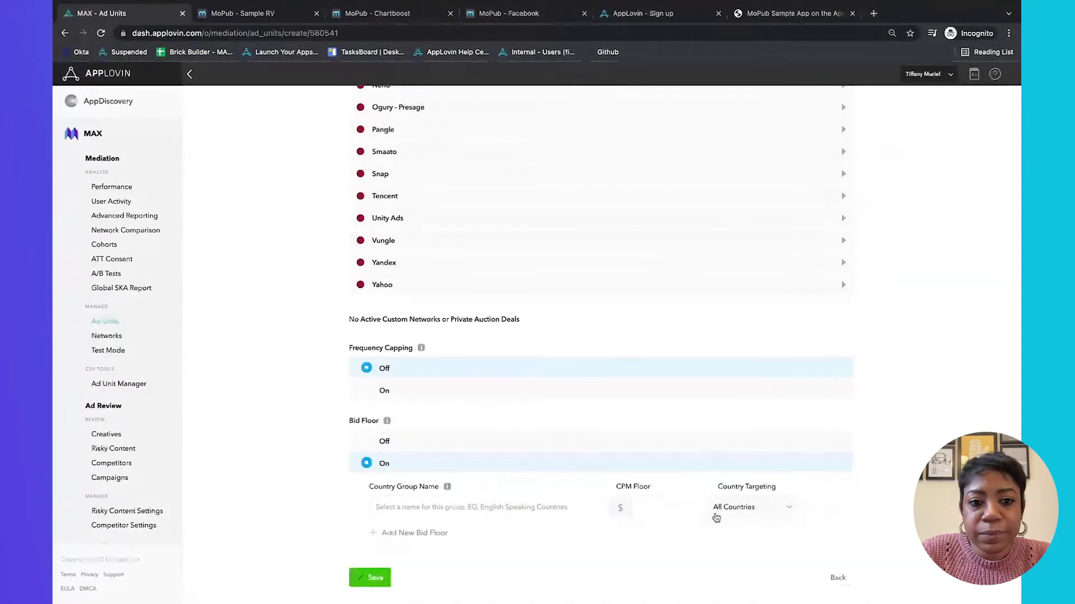
click(369, 441)
click(363, 579)
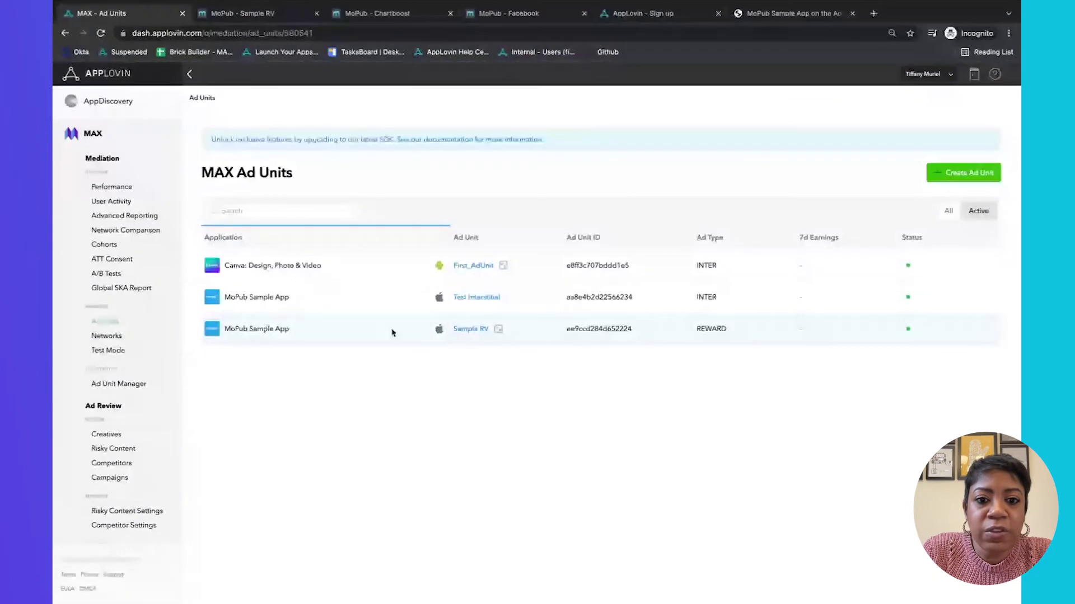
Step: Reopen Sample RV and expand Chartboost to show App ID 123456 at $0.05 CPM
click(476, 329)
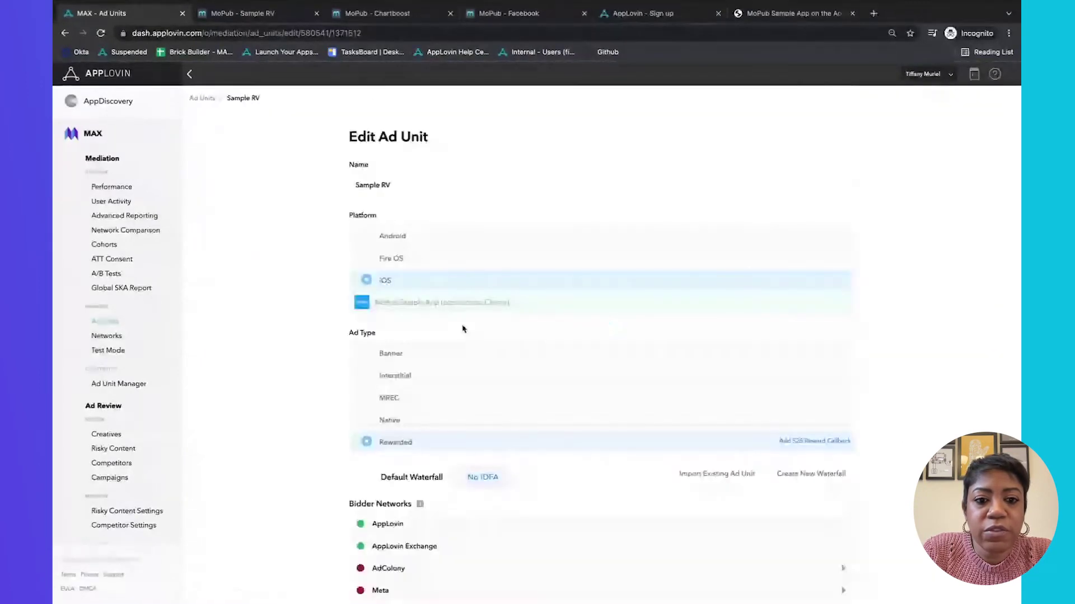
scroll(464, 333, down, 10)
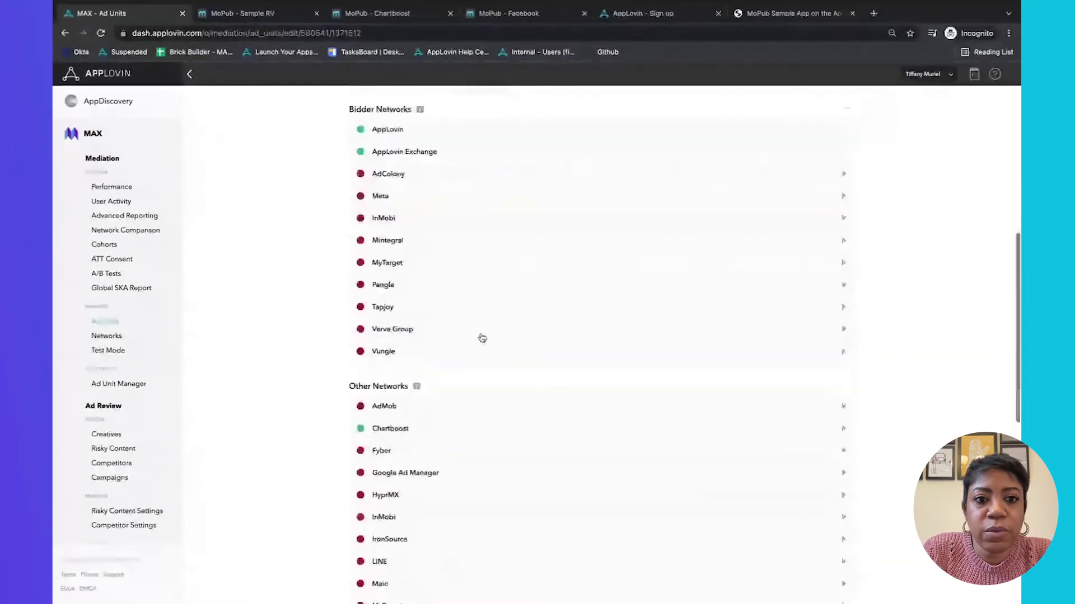
click(492, 213)
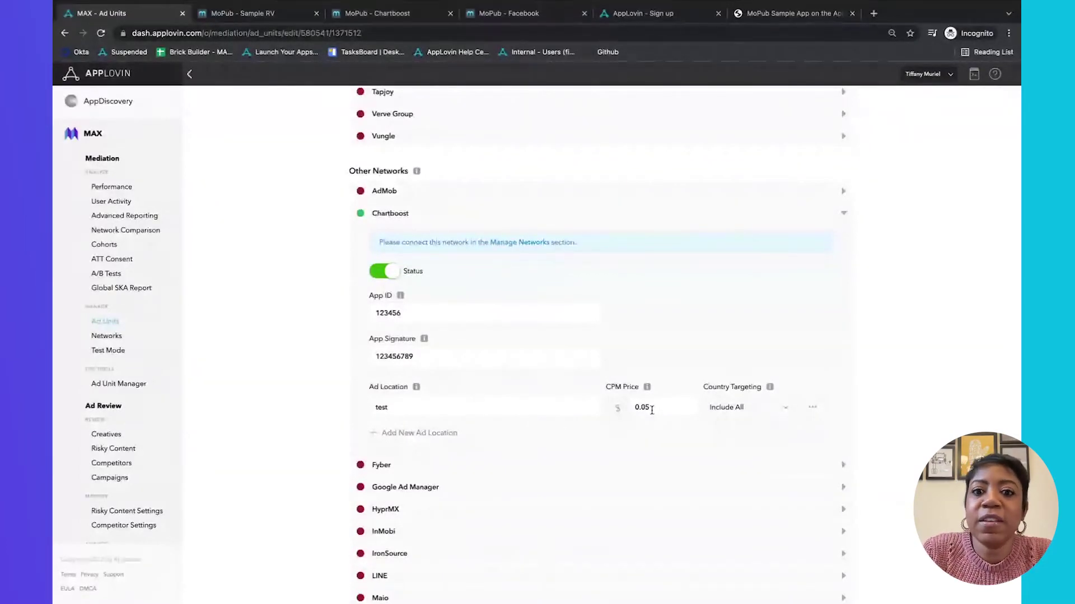
Step: Go to Networks, start and cancel the Chartboost connection, then reload the networks list
click(106, 338)
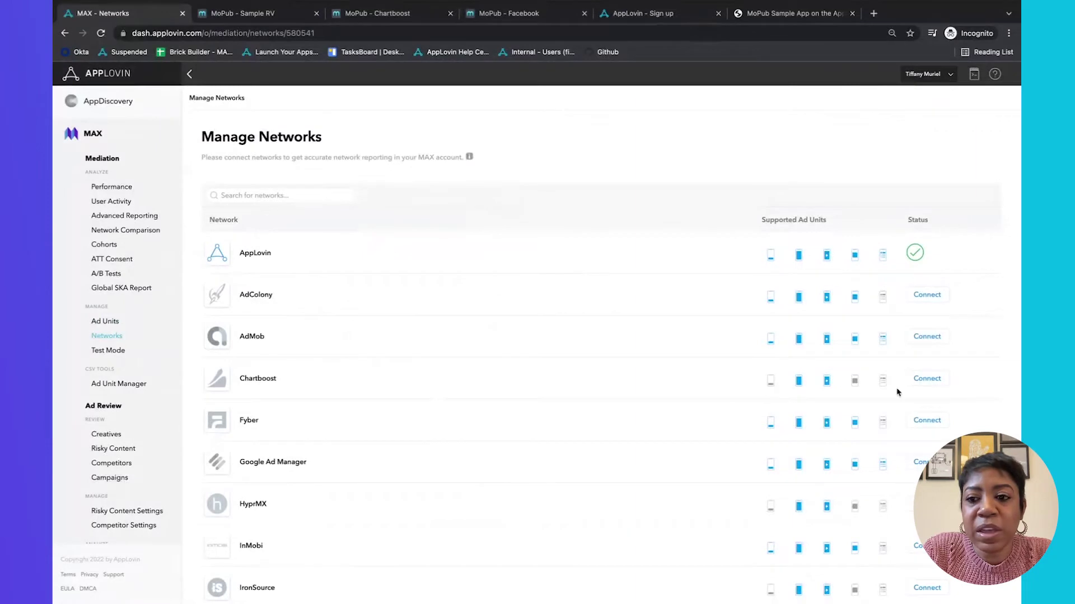
click(940, 383)
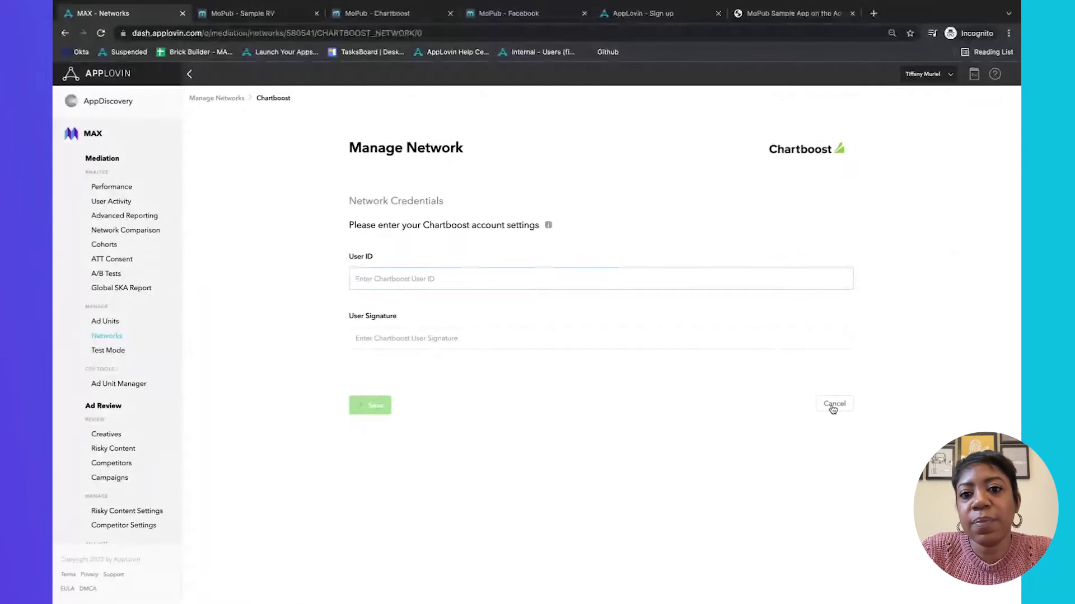
click(833, 405)
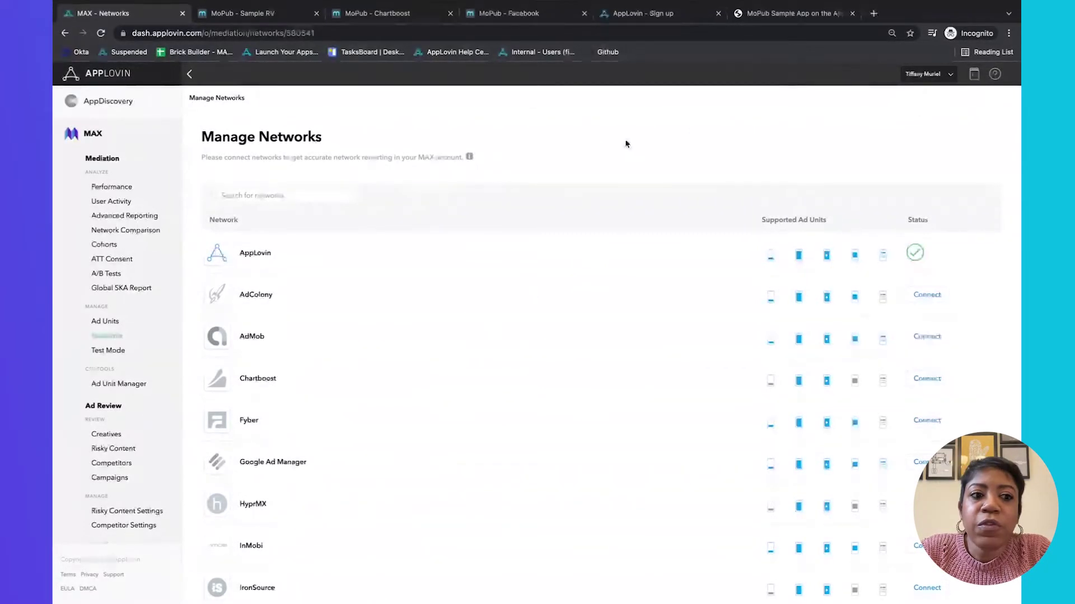
click(111, 338)
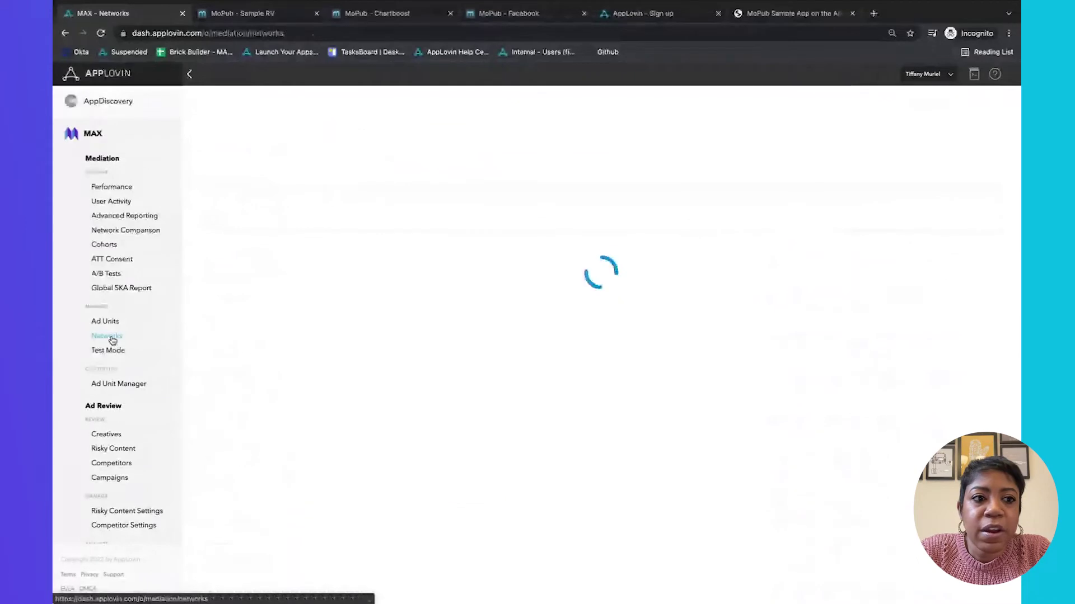
Step: Return to the full-screen MAX browser window and open the Network Comparison Report
click(121, 232)
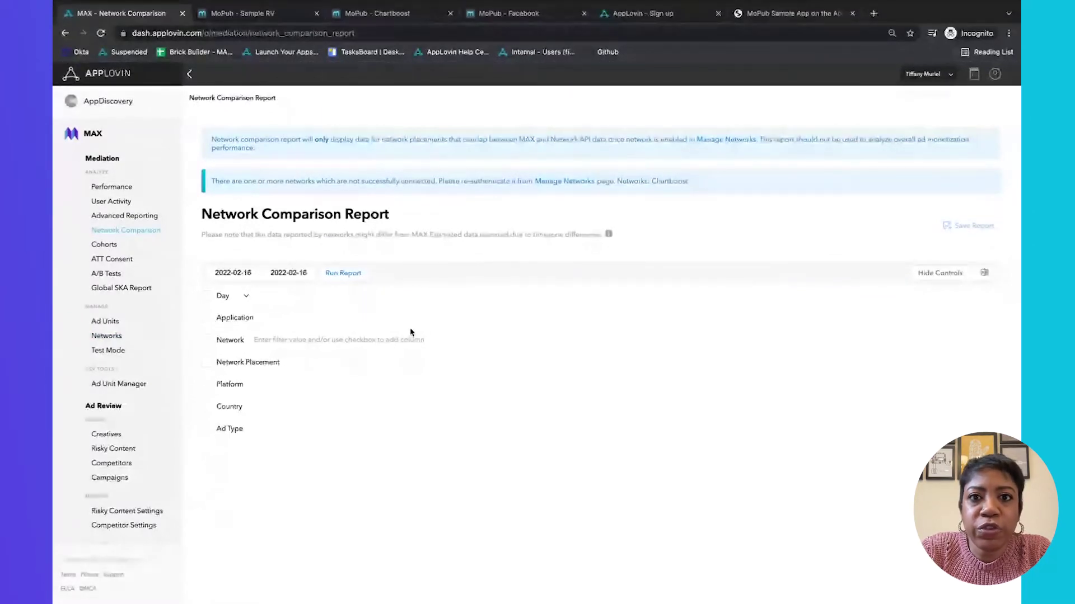
key(ctrl+Up)
click(636, 35)
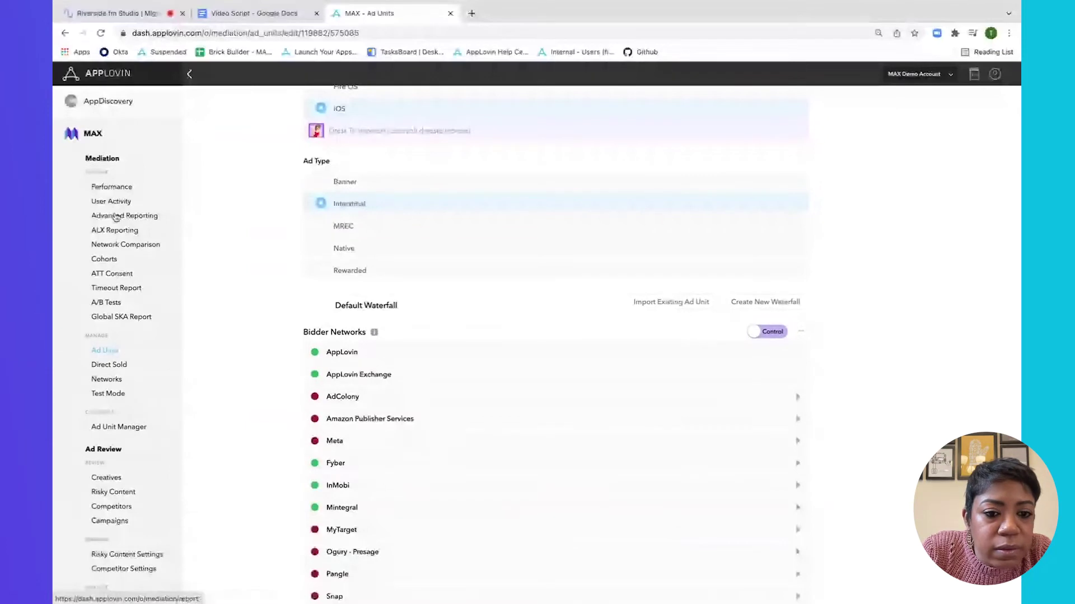
click(119, 245)
Step: Run the report for the last 7 days, broken down by Application and Network
mouse_move(118, 314)
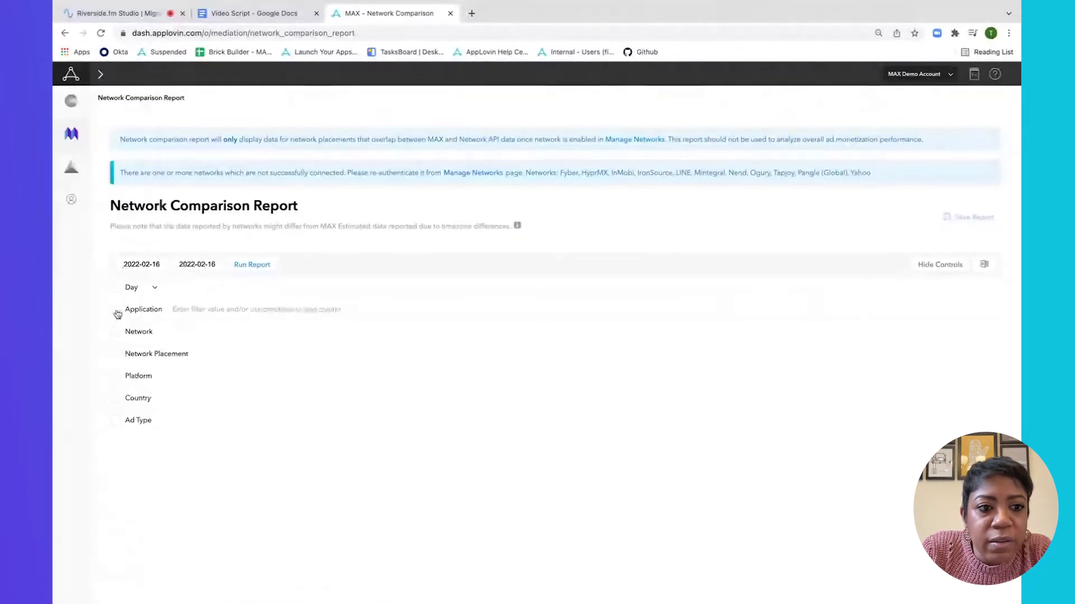
click(116, 311)
click(149, 264)
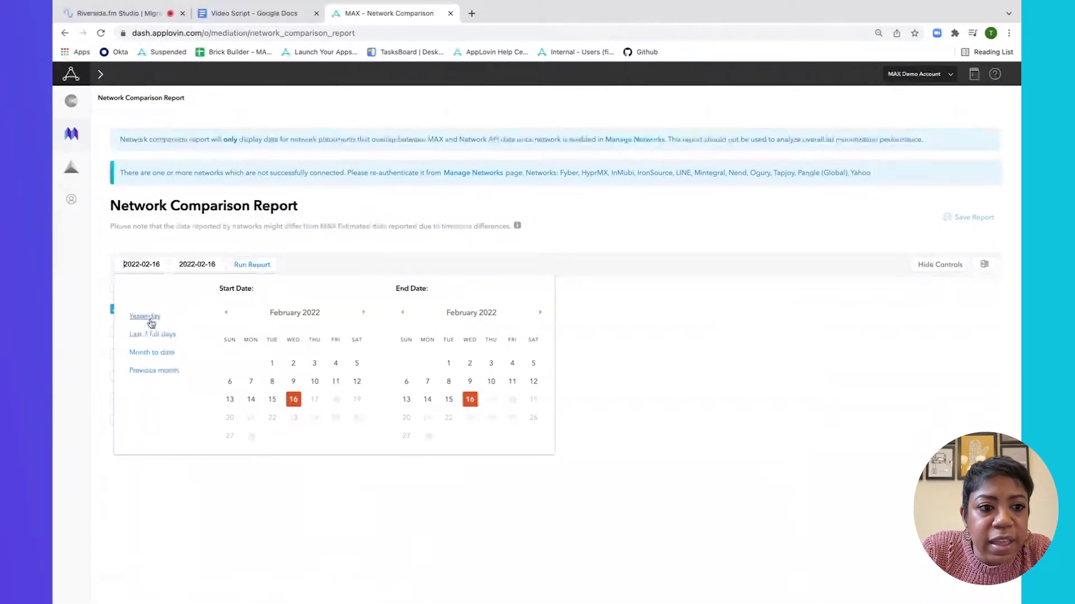
click(150, 334)
click(254, 265)
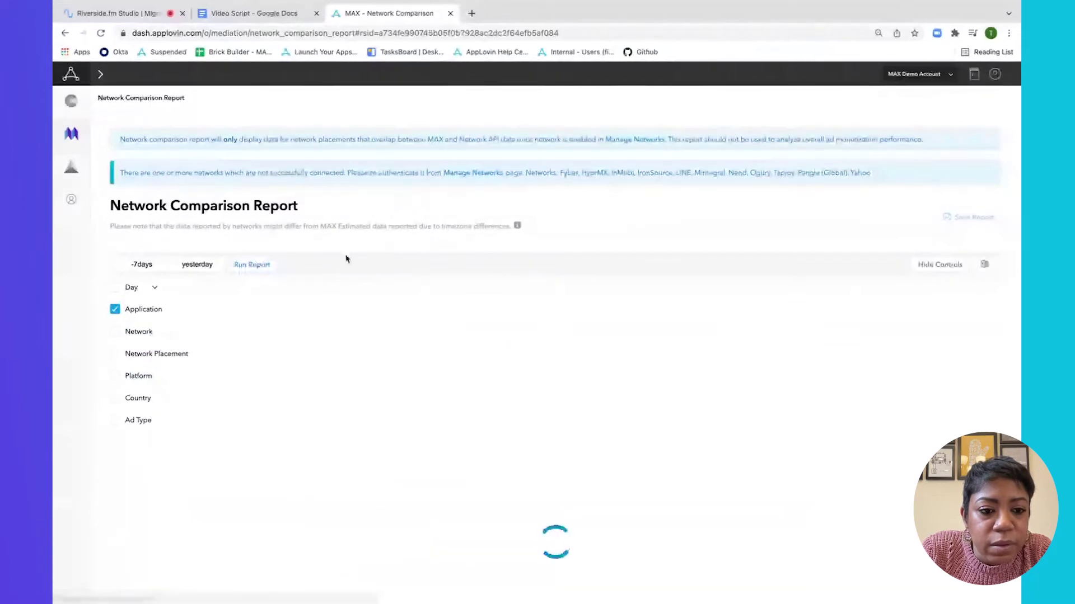
click(141, 333)
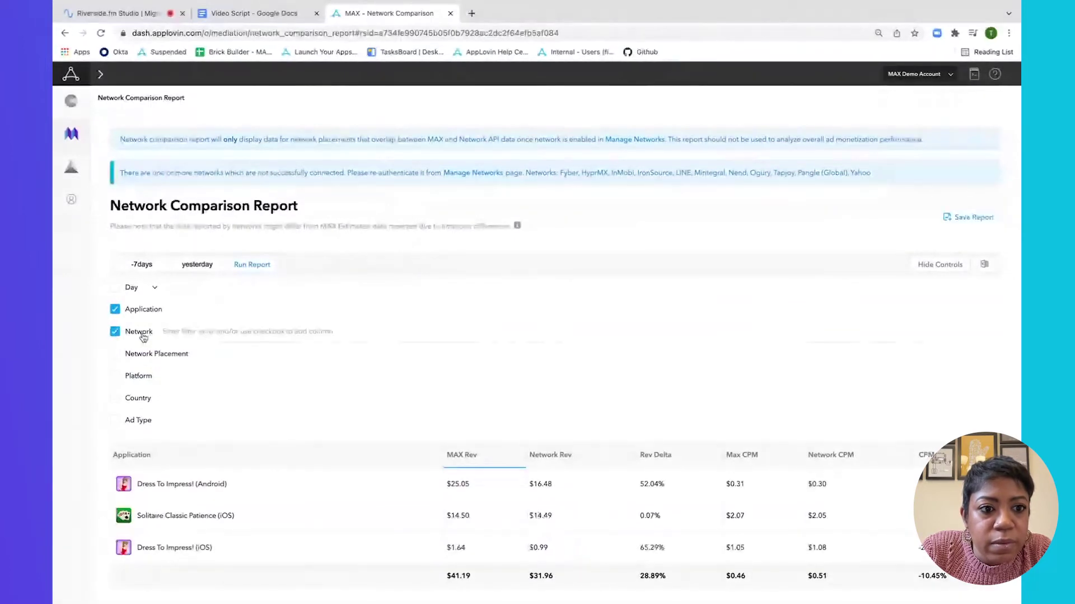
click(252, 265)
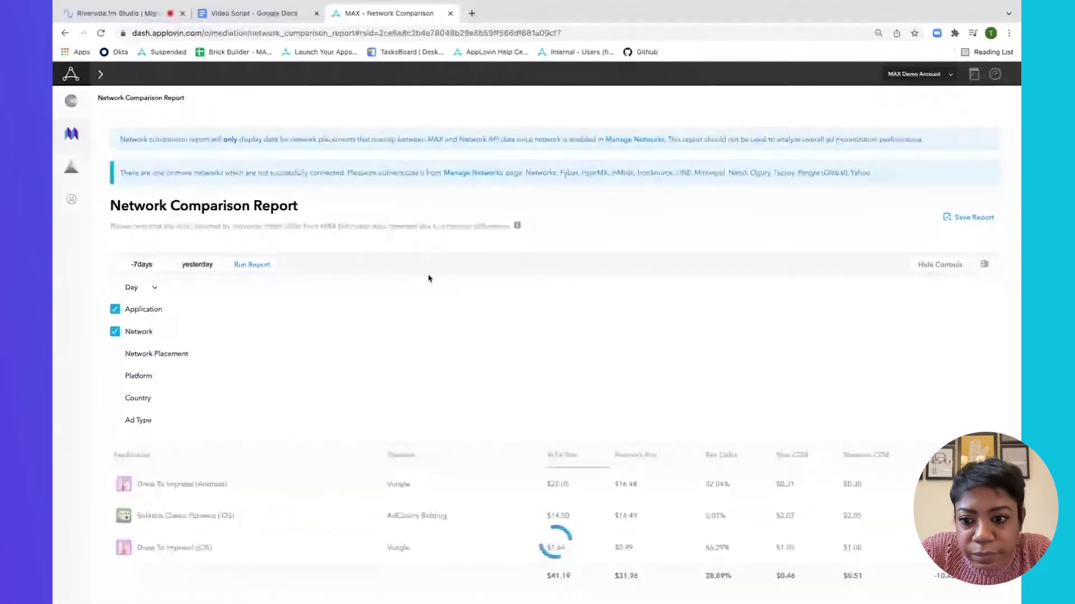
scroll(536, 294, down, 2)
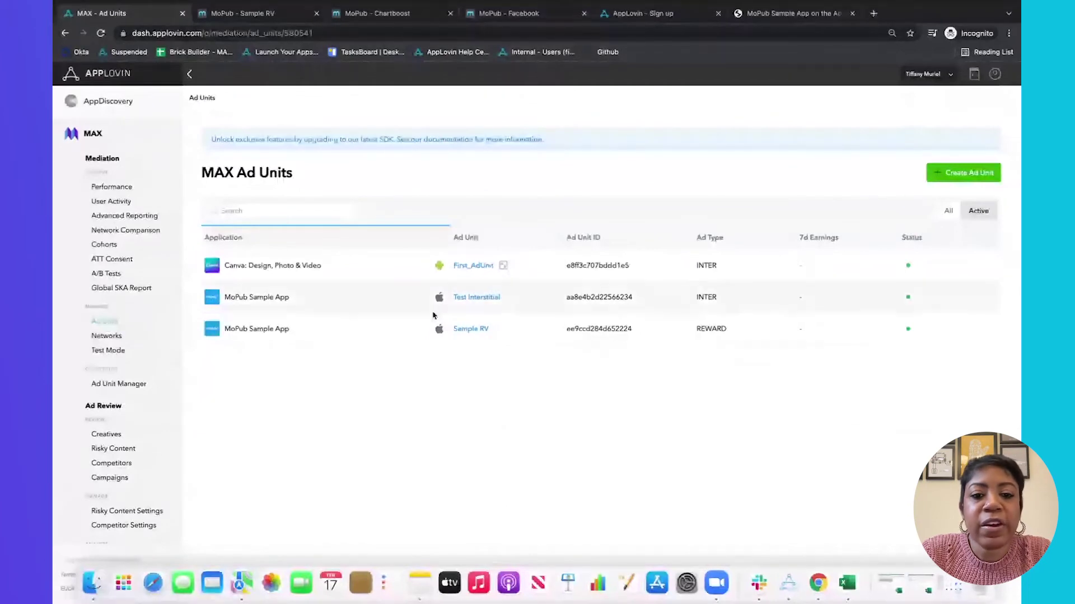
Step: Open the Sample RV ad unit and scroll through its network lists
click(471, 329)
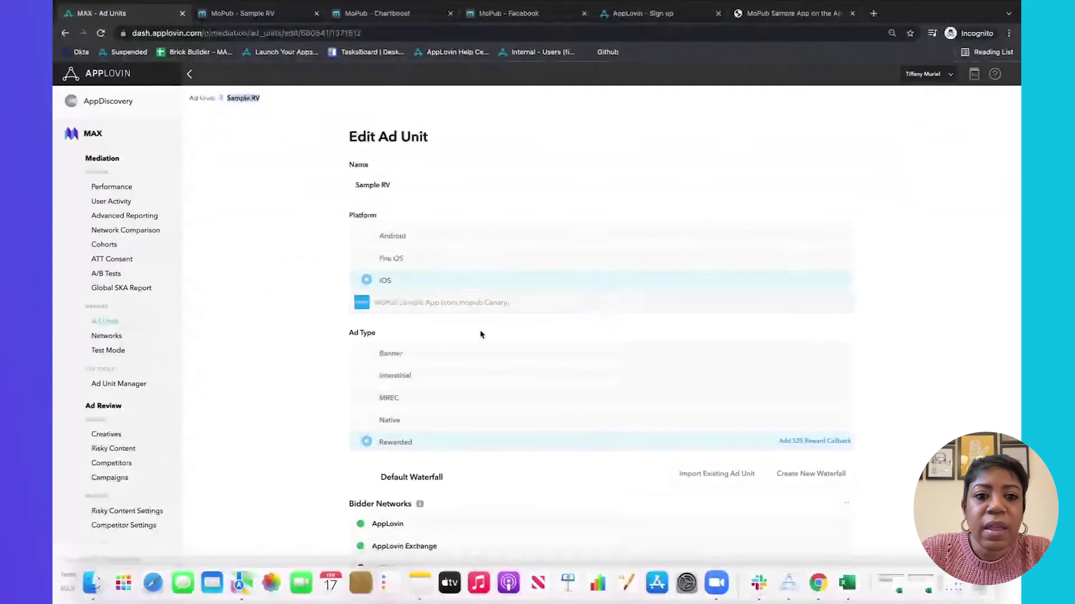
scroll(370, 269, down, 4)
scroll(371, 267, down, 2)
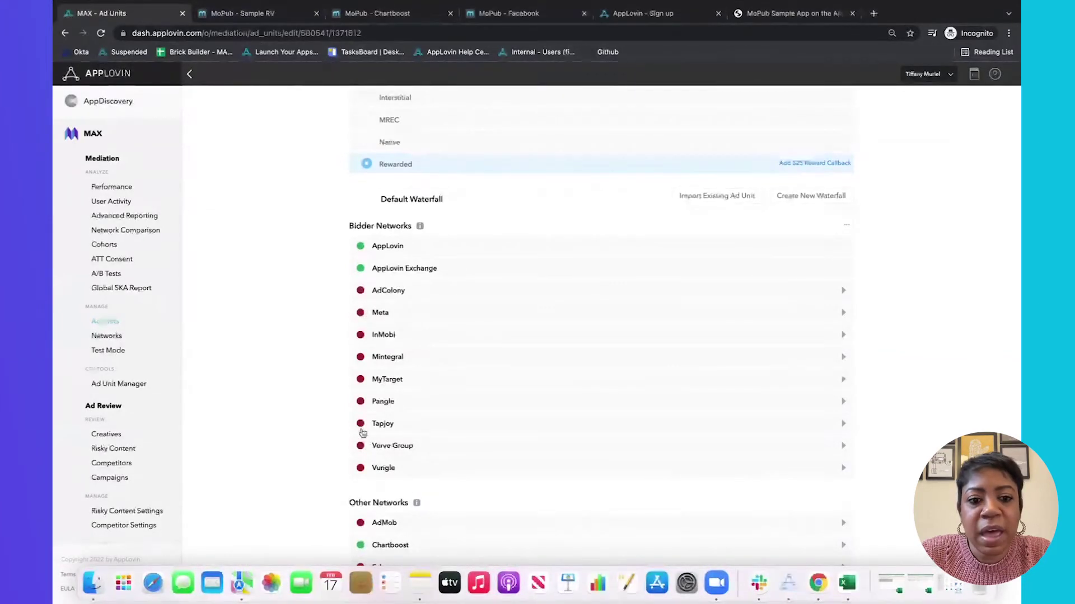
scroll(307, 387, down, 2)
scroll(307, 387, down, 4)
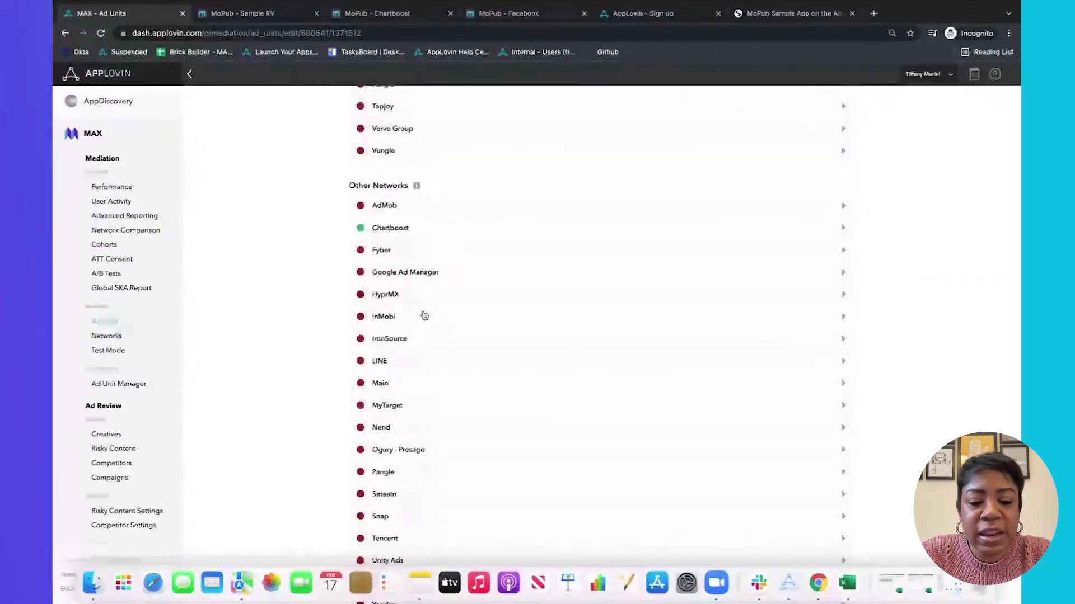
Step: Expand Chartboost to review its App ID and 0.05 CPM, then open the waterfall's actions menu
click(411, 230)
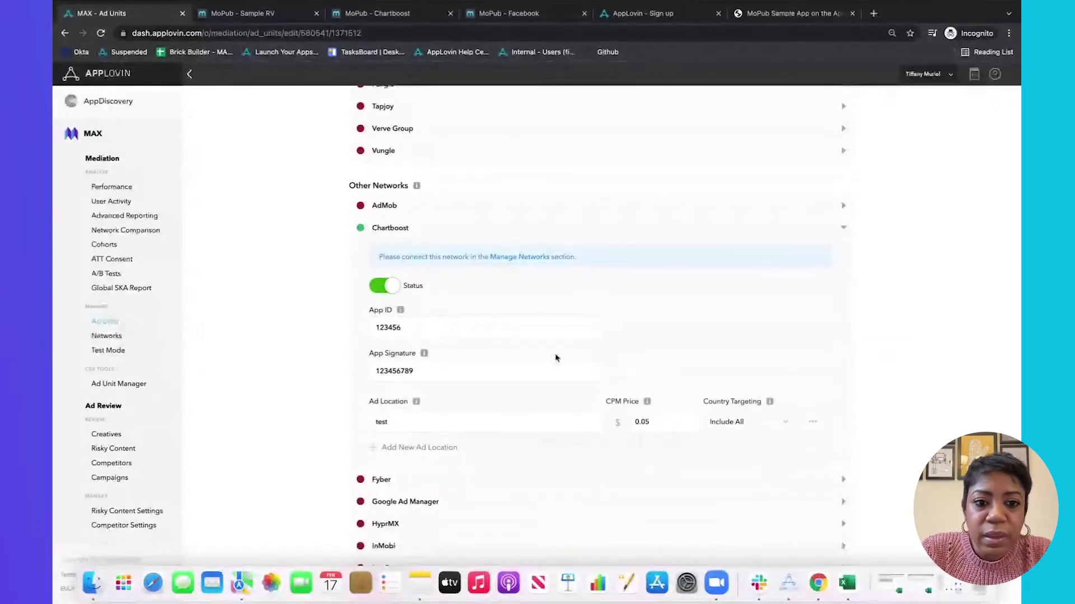
scroll(322, 378, down, 10)
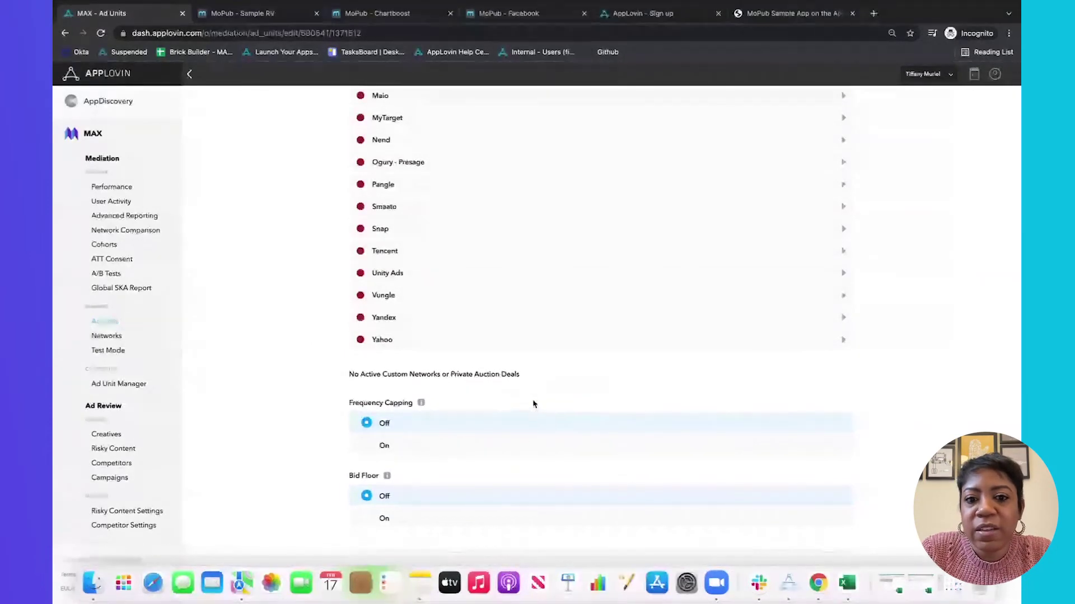
scroll(921, 348, up, 10)
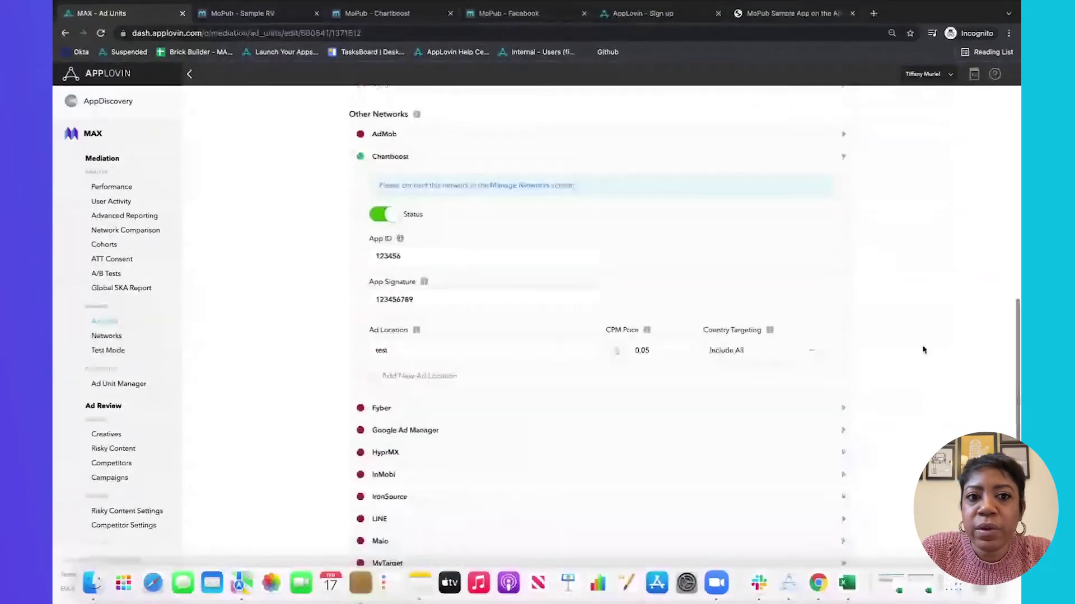
scroll(923, 347, up, 5)
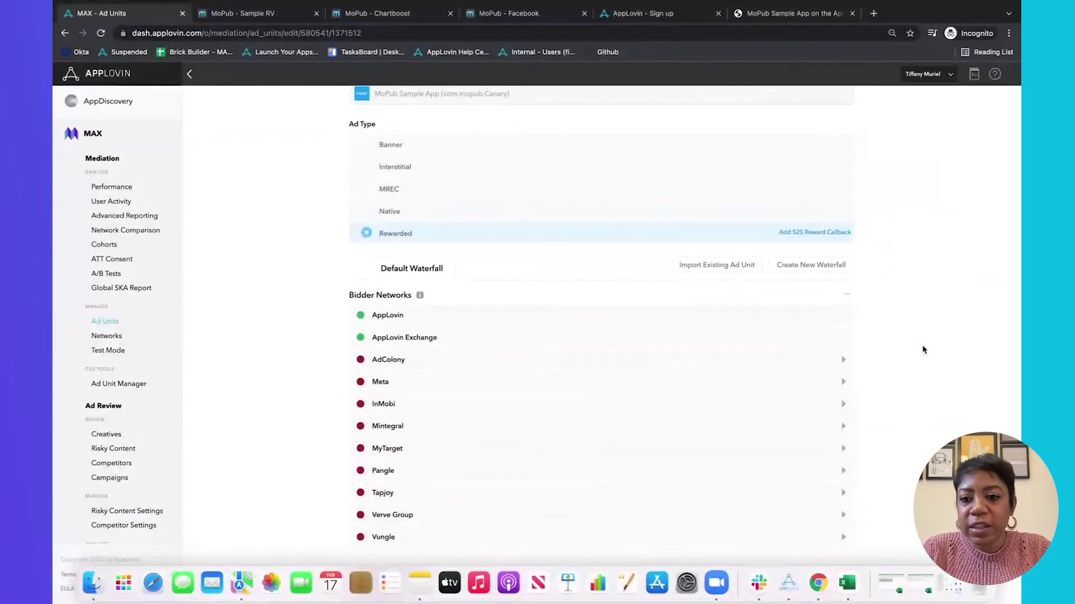
click(846, 294)
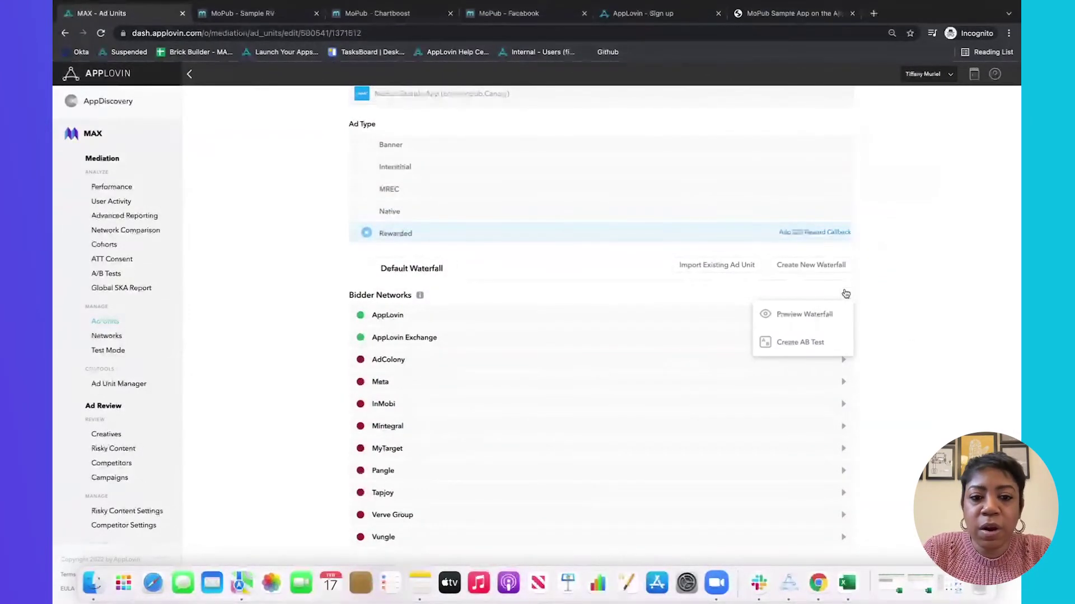
click(833, 314)
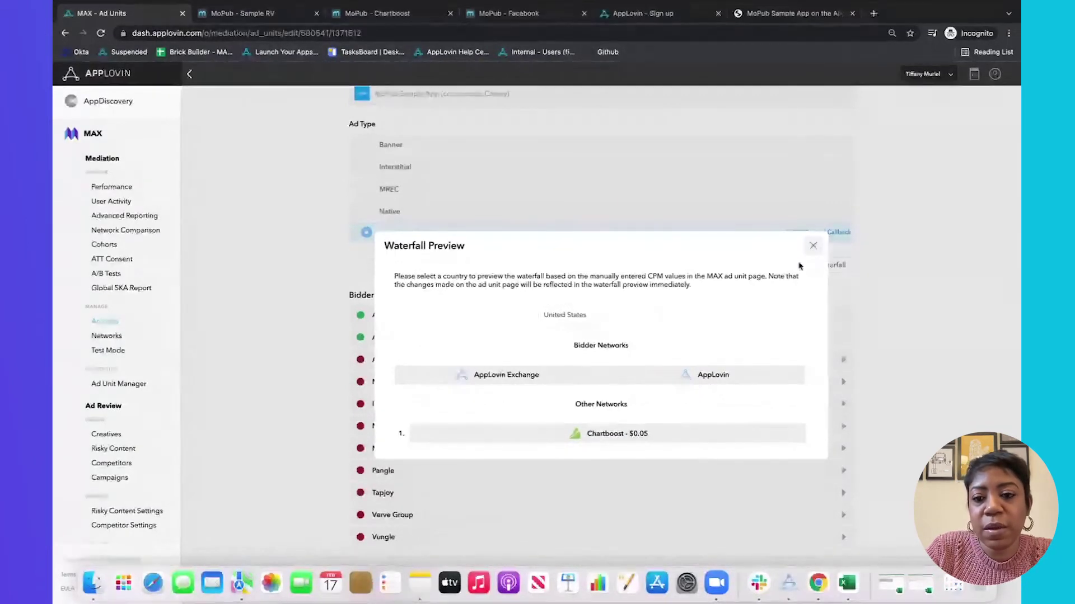
click(812, 248)
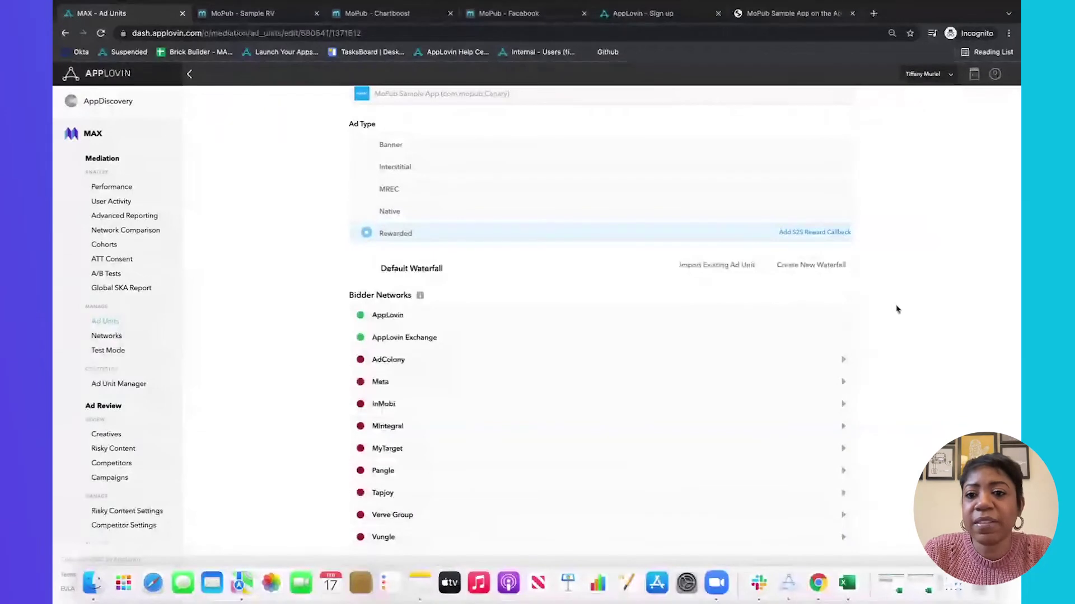
scroll(894, 307, down, 1)
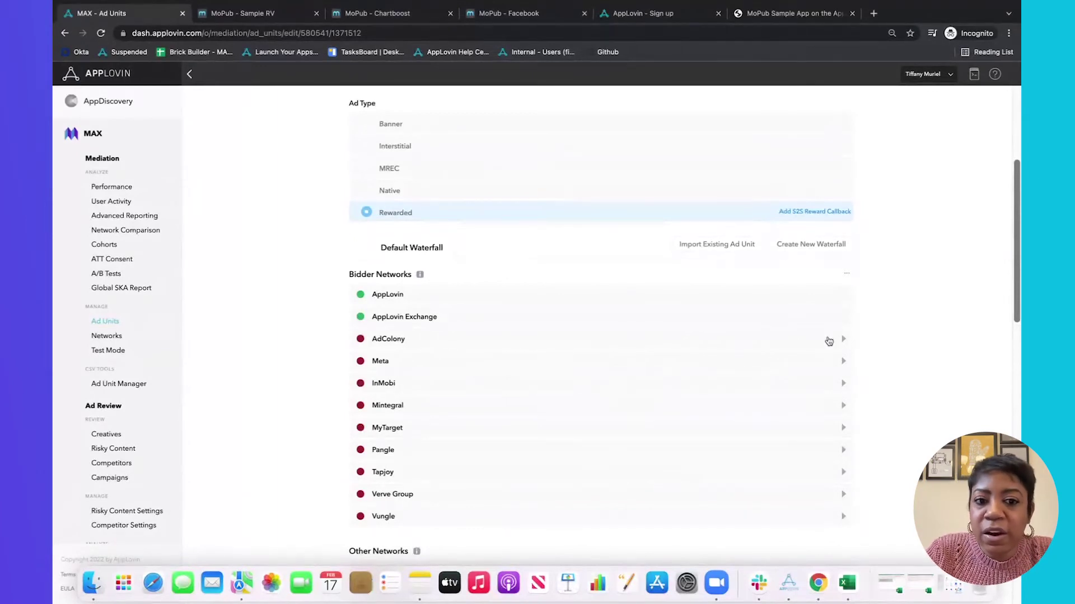
scroll(797, 344, down, 3)
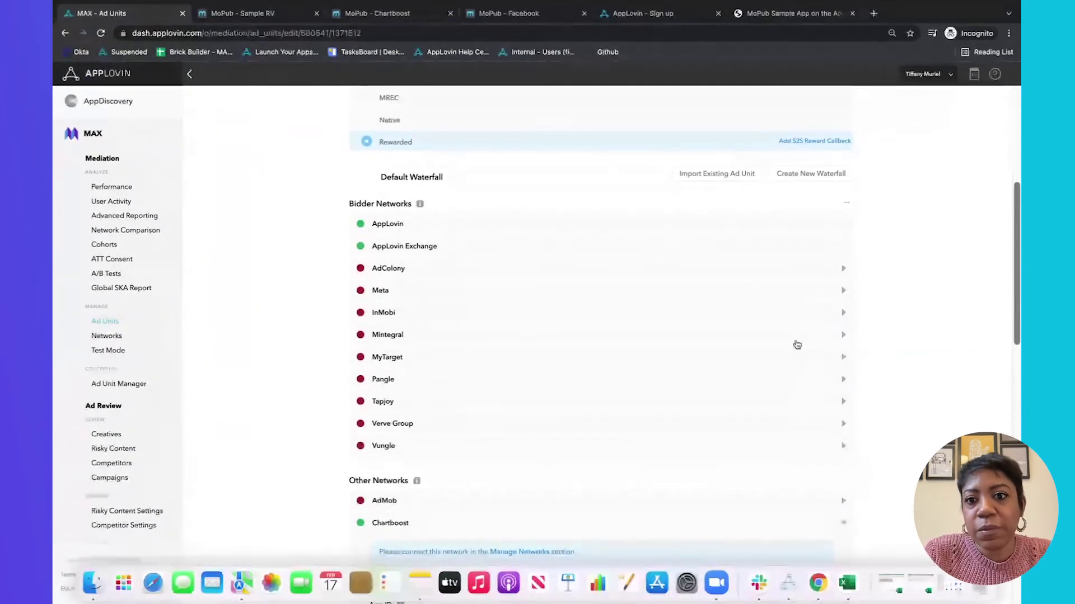
click(846, 203)
click(812, 247)
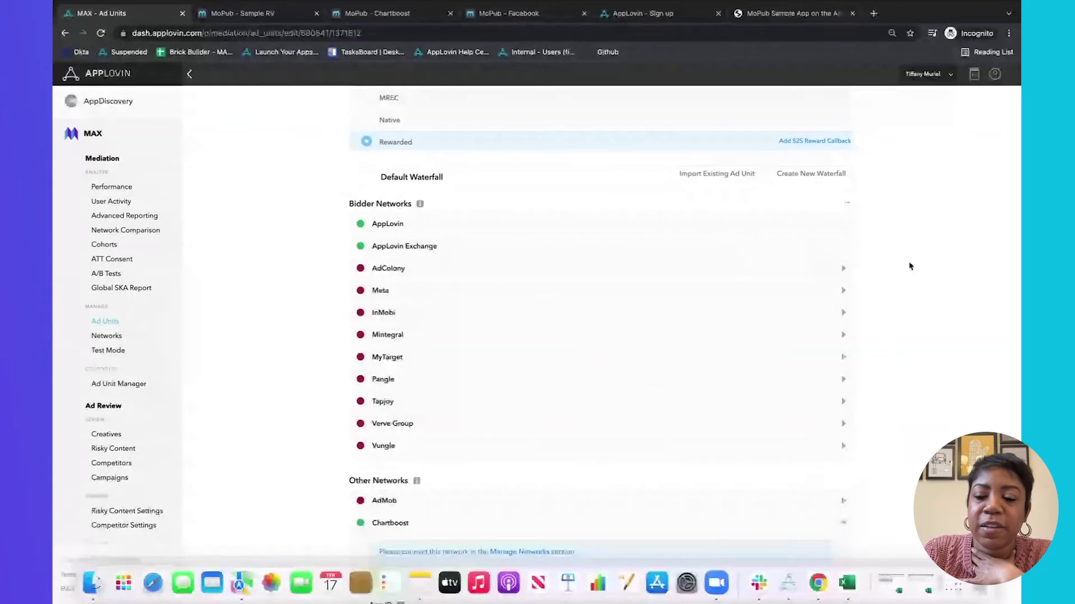
scroll(910, 266, up, 2)
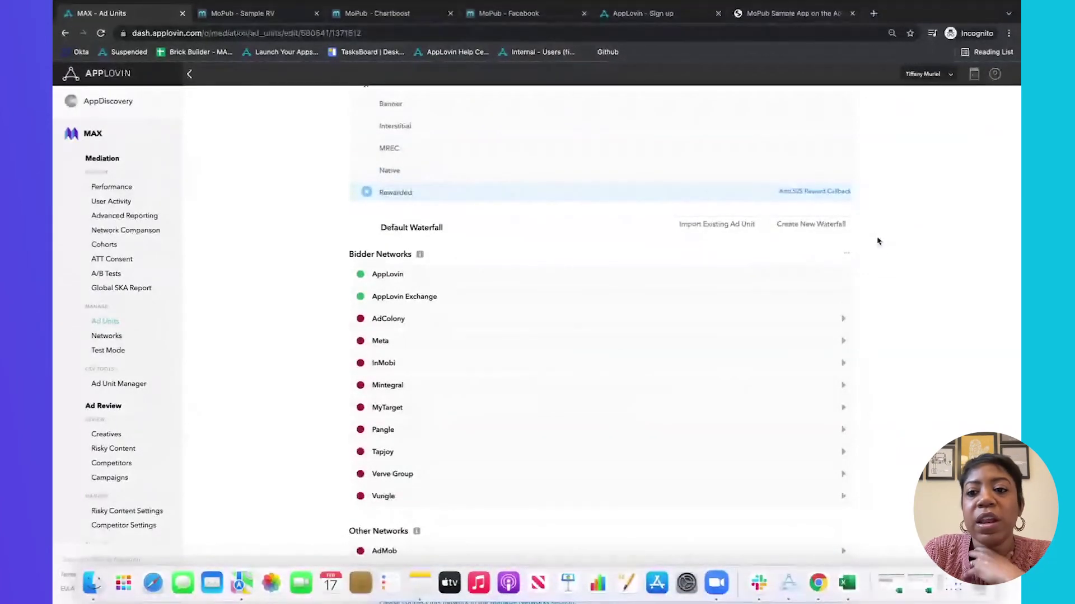
click(840, 224)
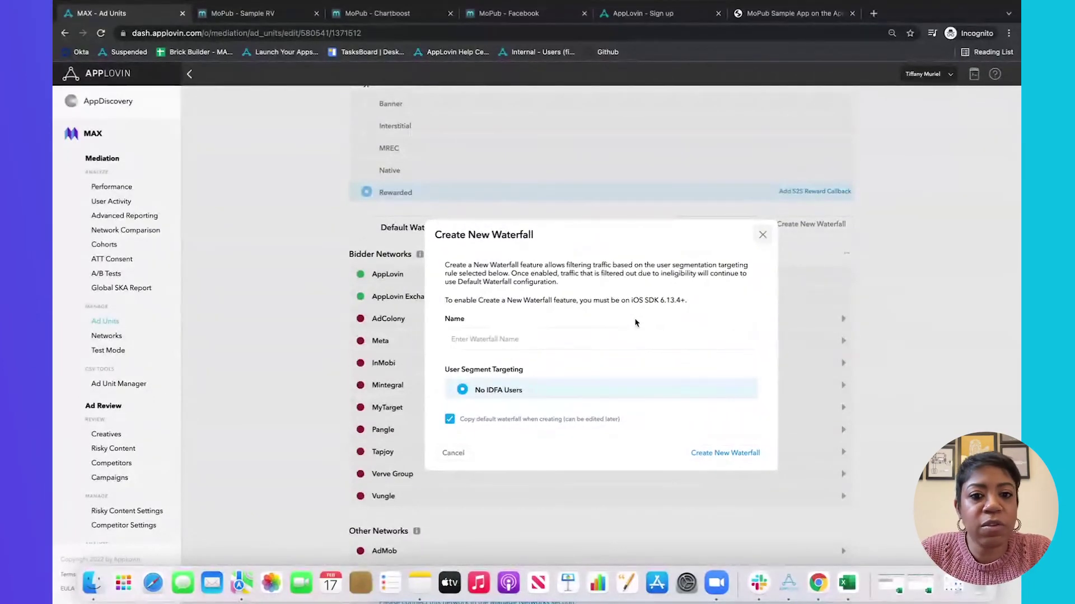
Step: Name the new waterfall 'No IDFA' and create it for No IDFA users, copying the default
click(618, 340)
text(No)
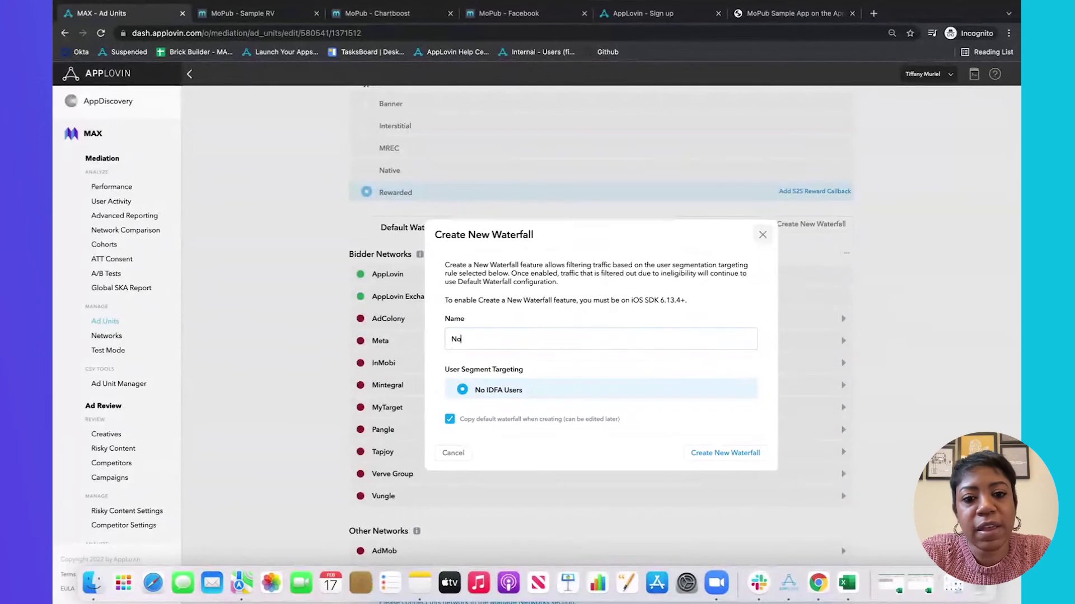
text( IDFA)
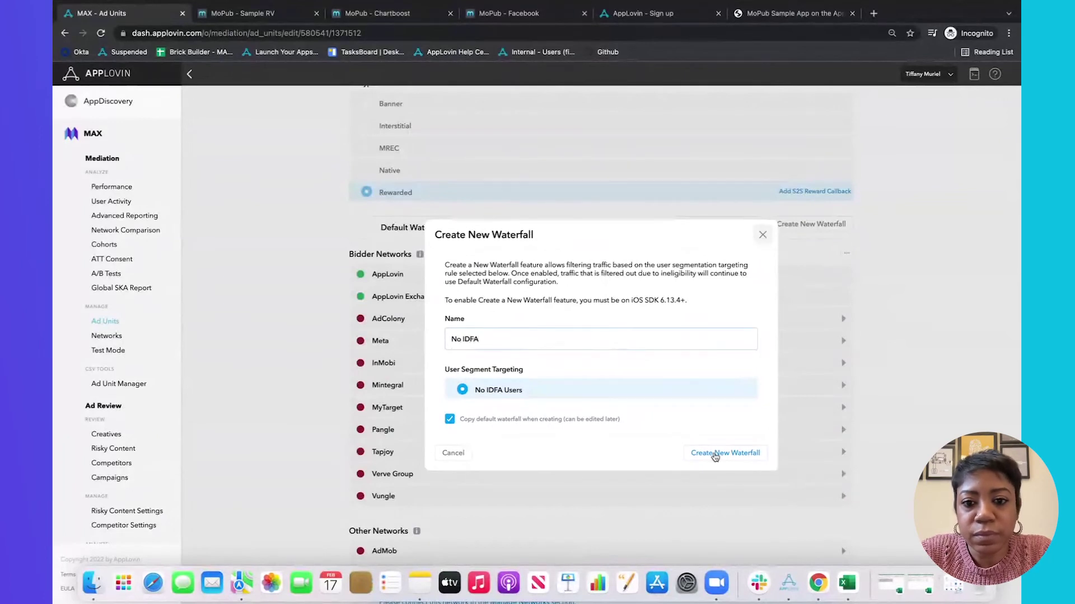
click(735, 457)
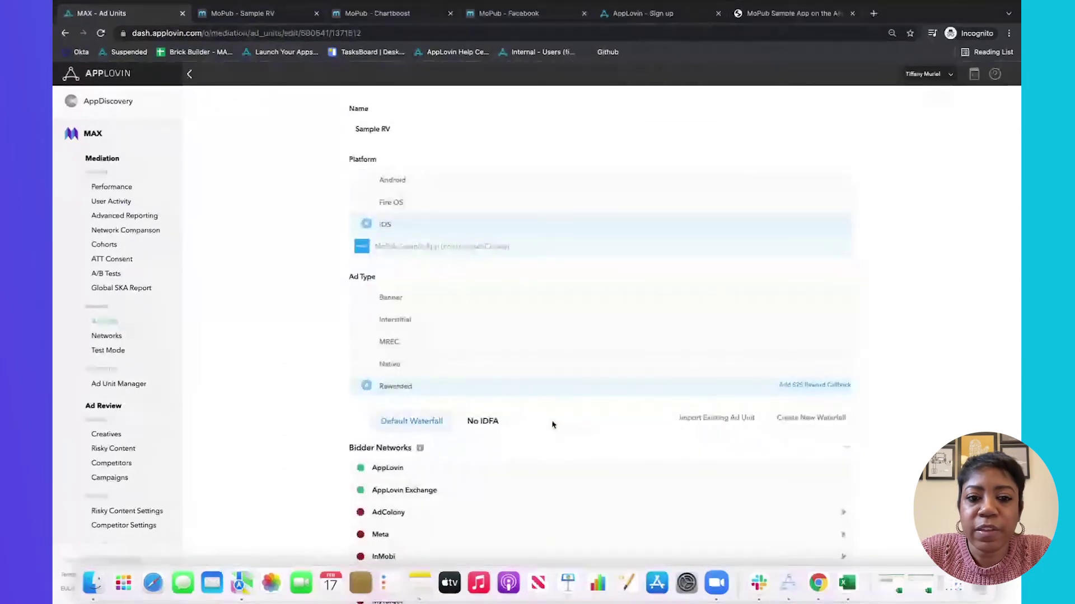
scroll(552, 422, down, 2)
click(476, 353)
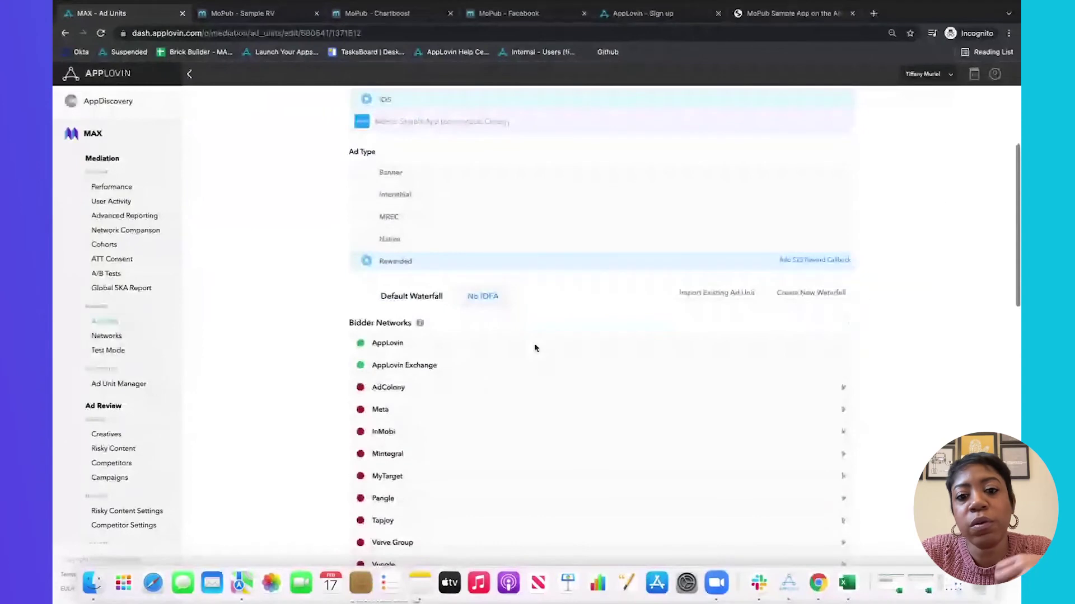
click(484, 296)
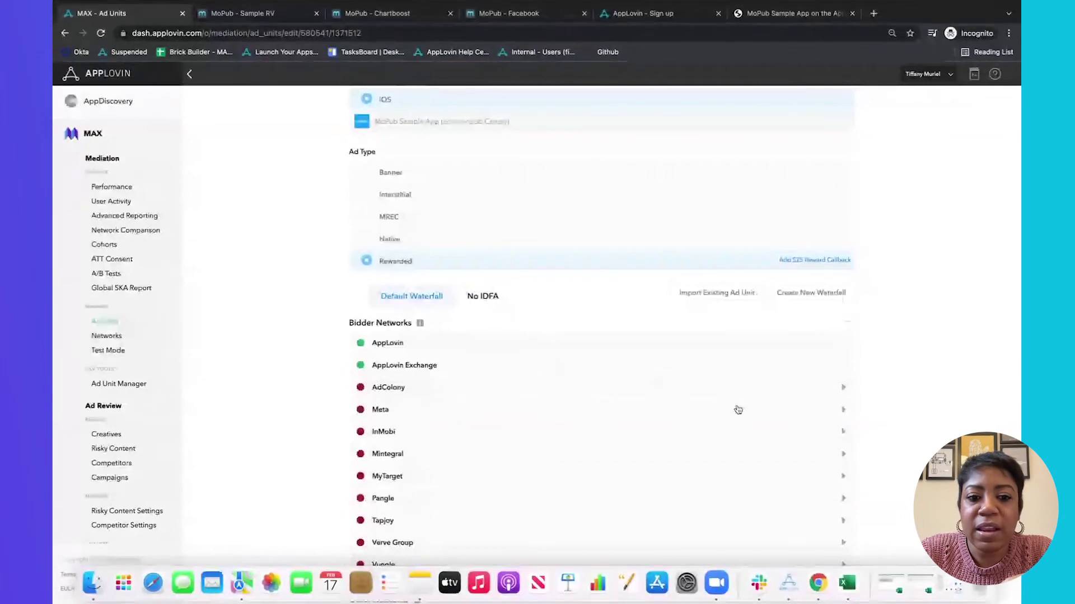
scroll(736, 408, down, 5)
click(743, 445)
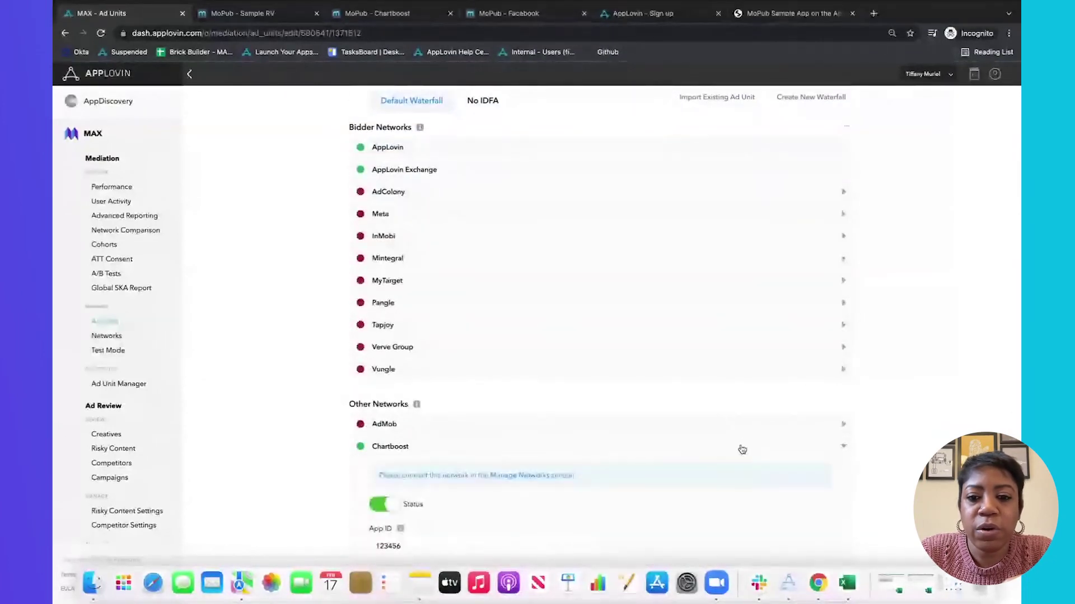
scroll(739, 448, down, 3)
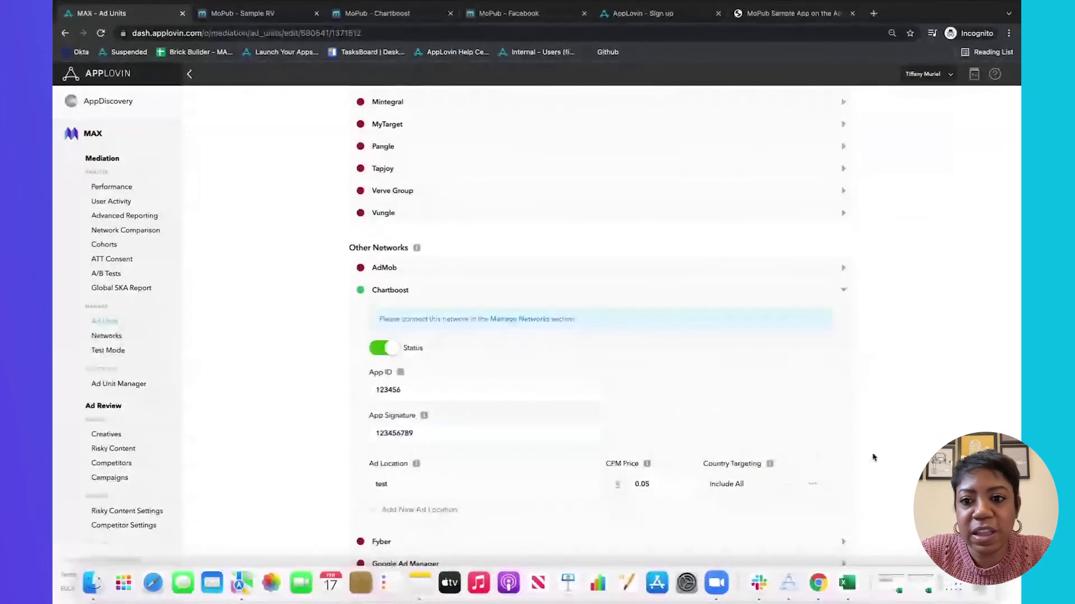
click(842, 291)
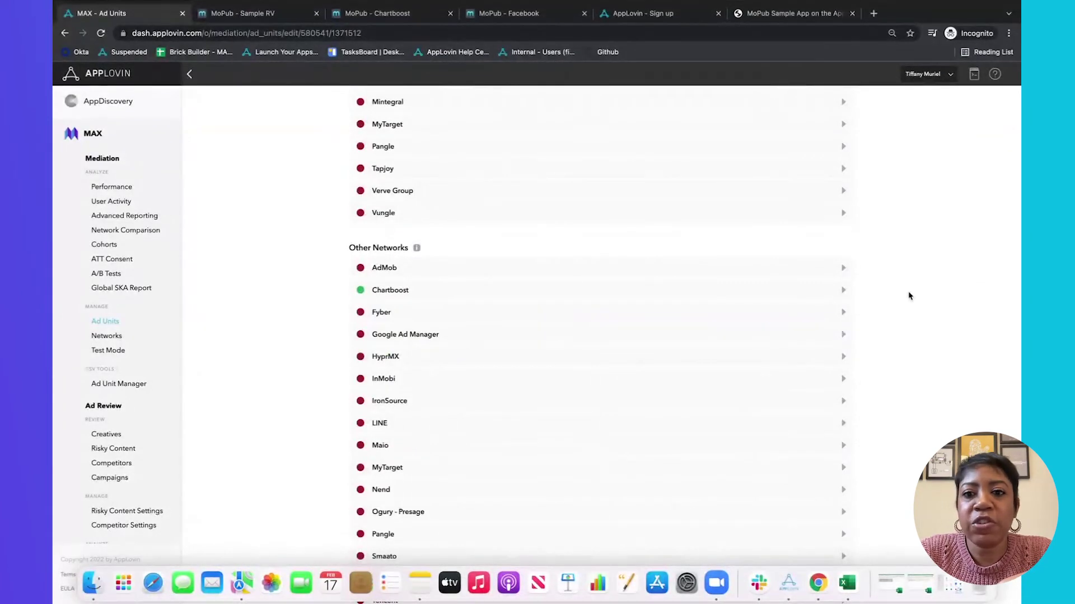
scroll(909, 296, up, 7)
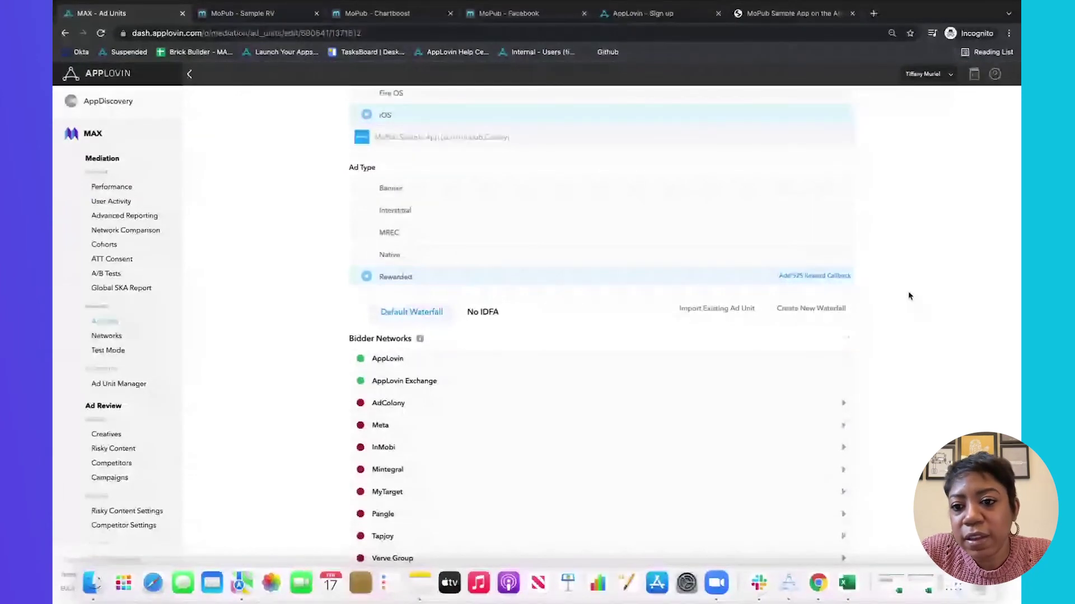
Step: Start an A/B test, then switch between the Default and No IDFA waterfalls
click(846, 338)
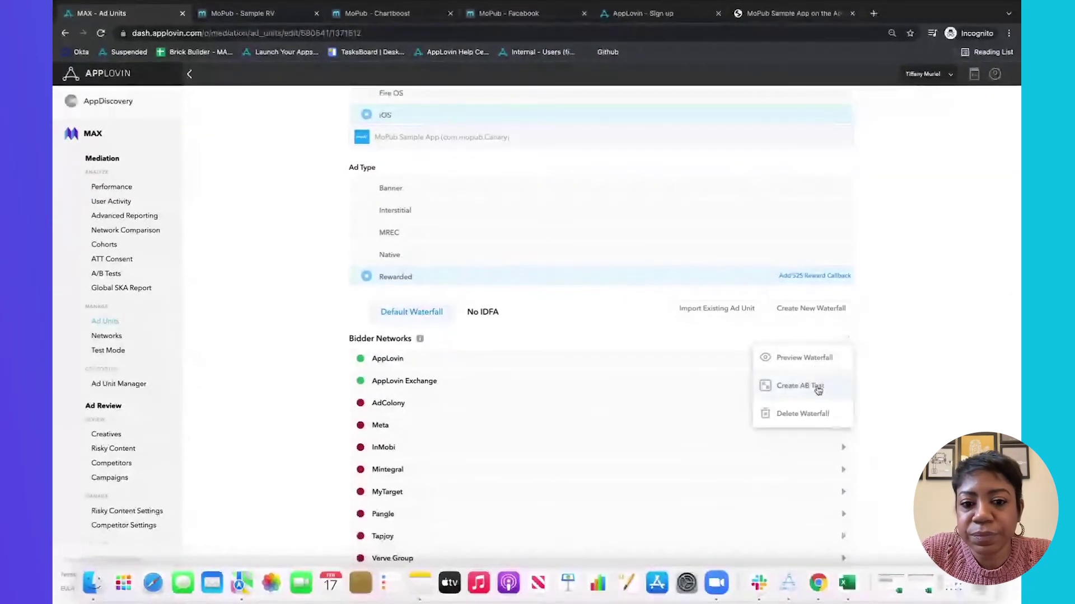
click(817, 385)
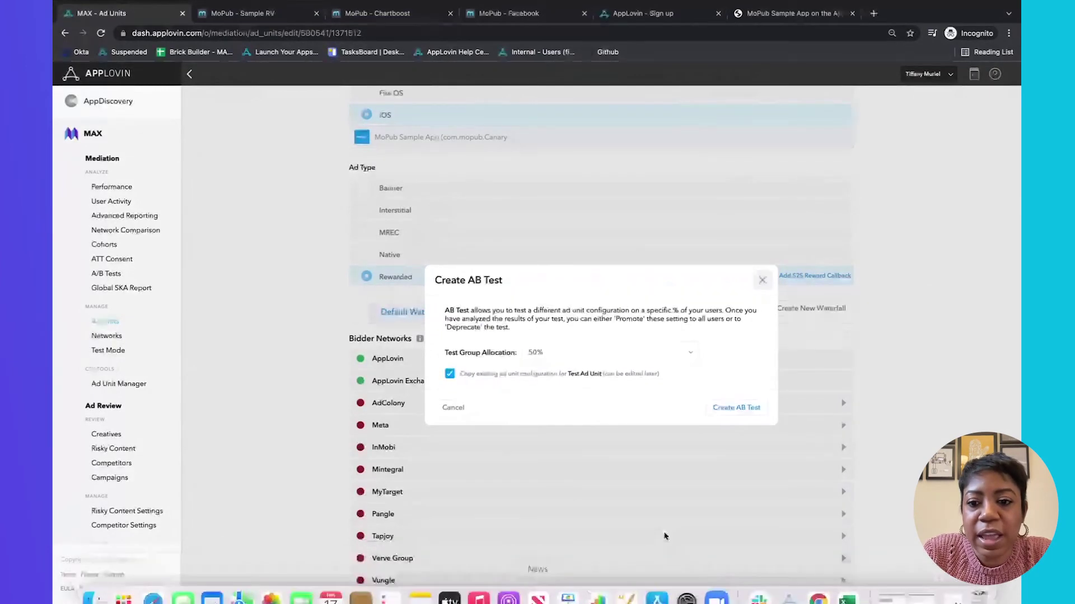
click(734, 409)
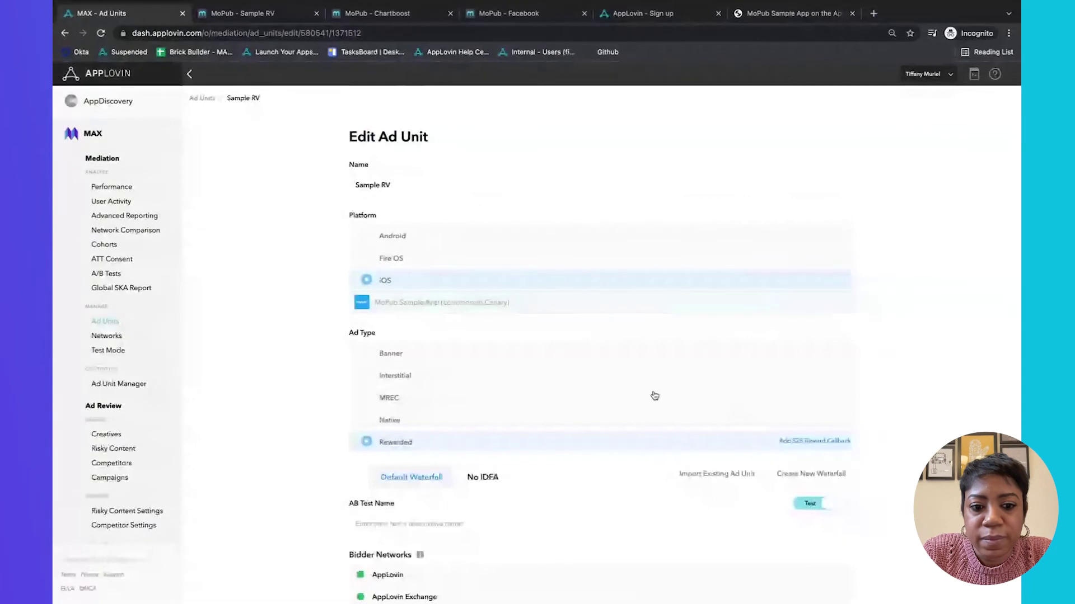
scroll(654, 396, down, 5)
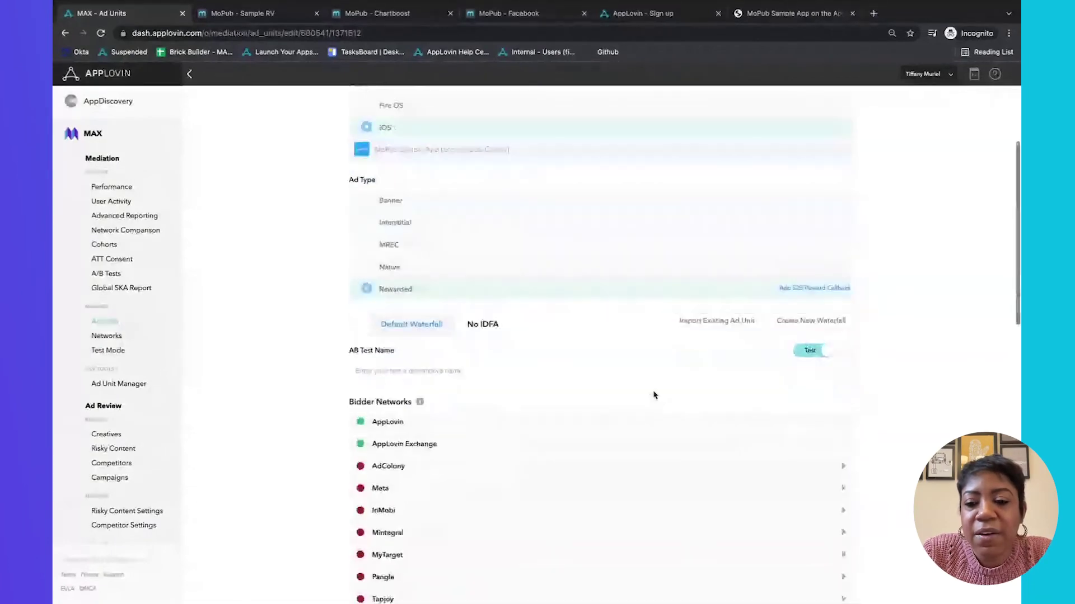
scroll(666, 397, down, 1)
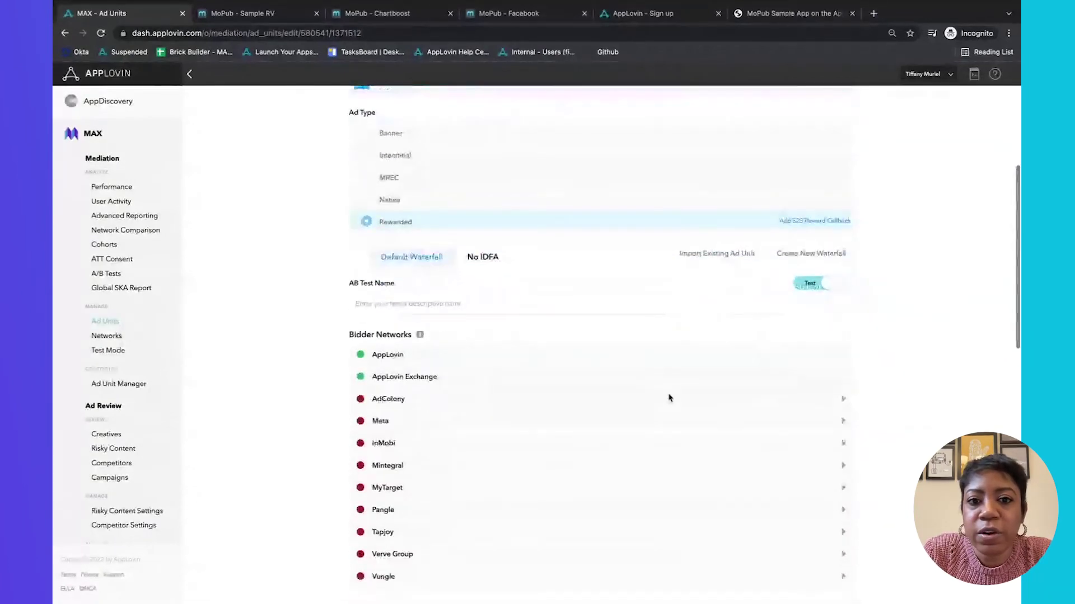
click(434, 258)
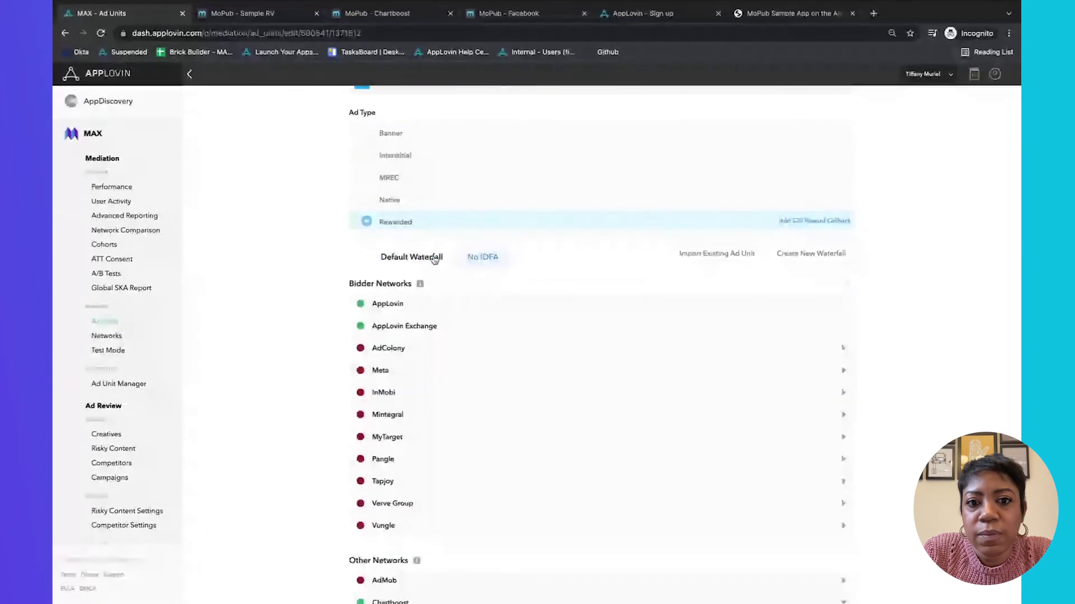
click(474, 257)
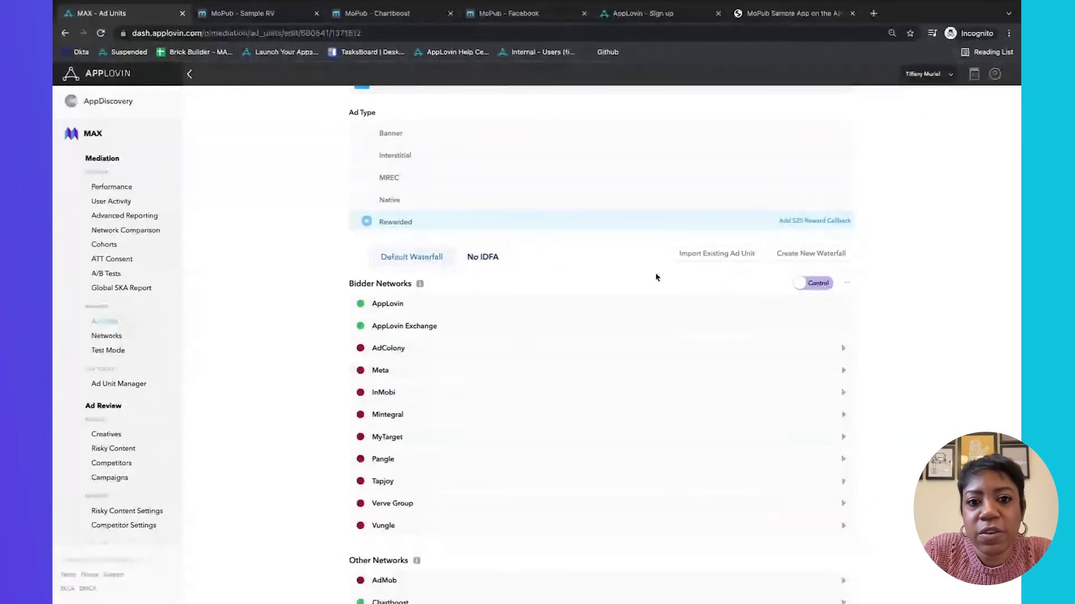
click(430, 259)
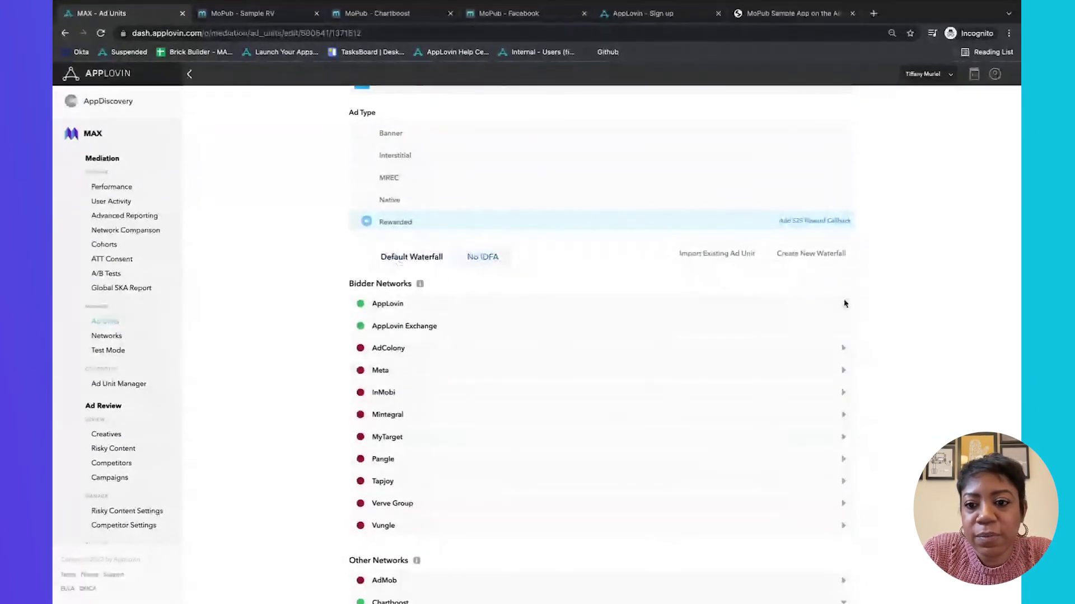
Step: Create a 50% A/B test on the Default Waterfall
click(845, 286)
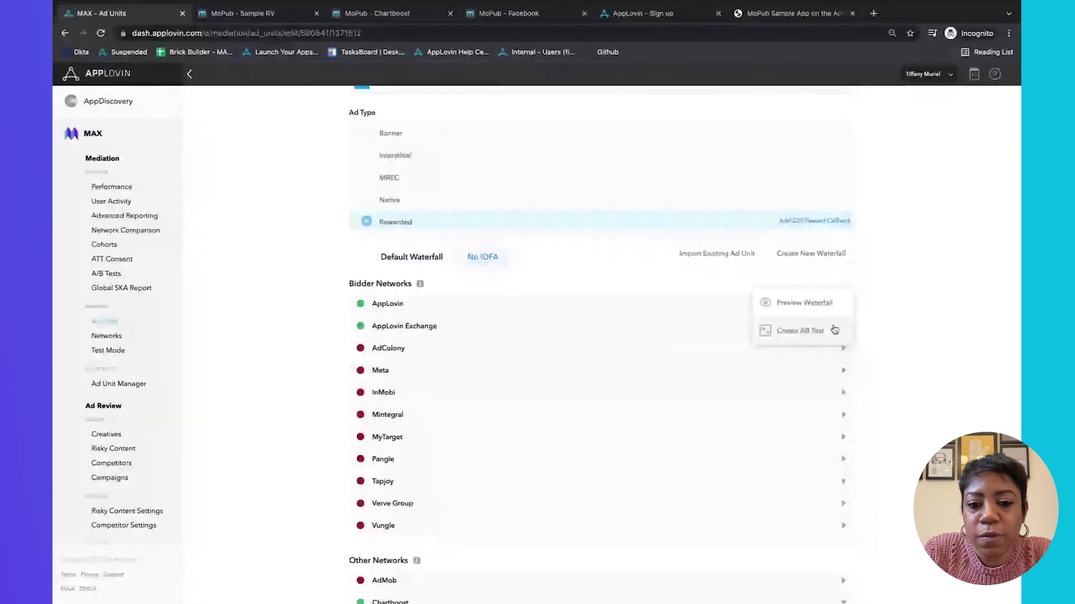
click(801, 330)
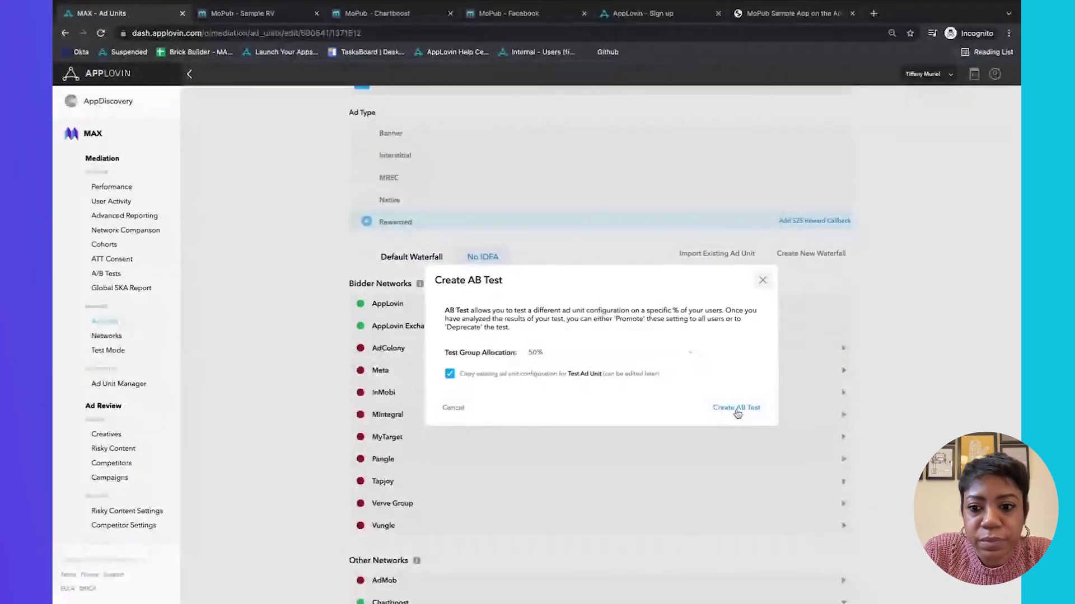
click(737, 411)
scroll(889, 281, down, 6)
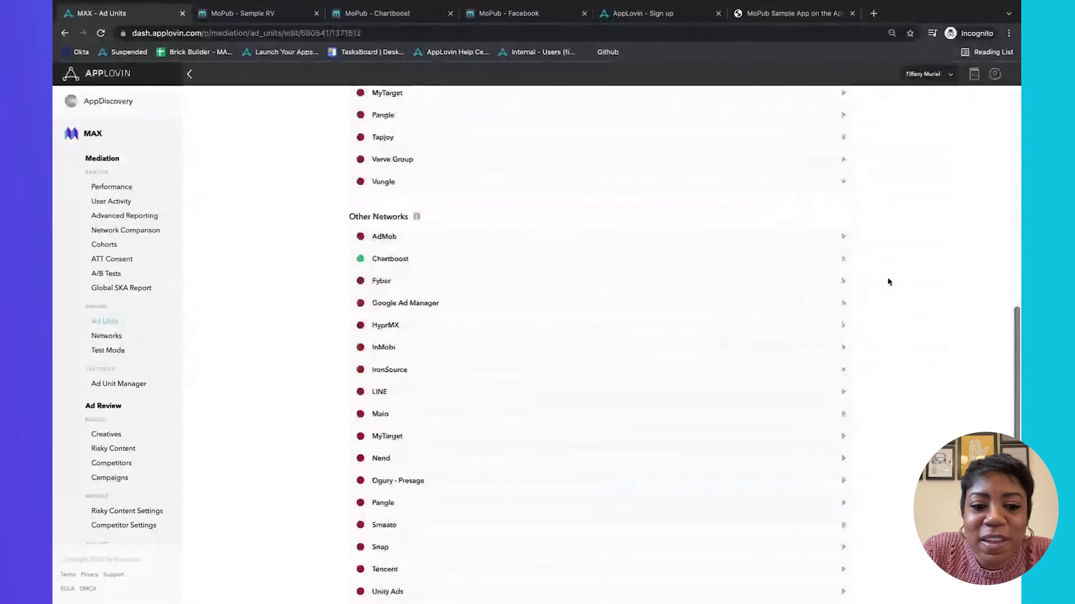
scroll(889, 281, down, 5)
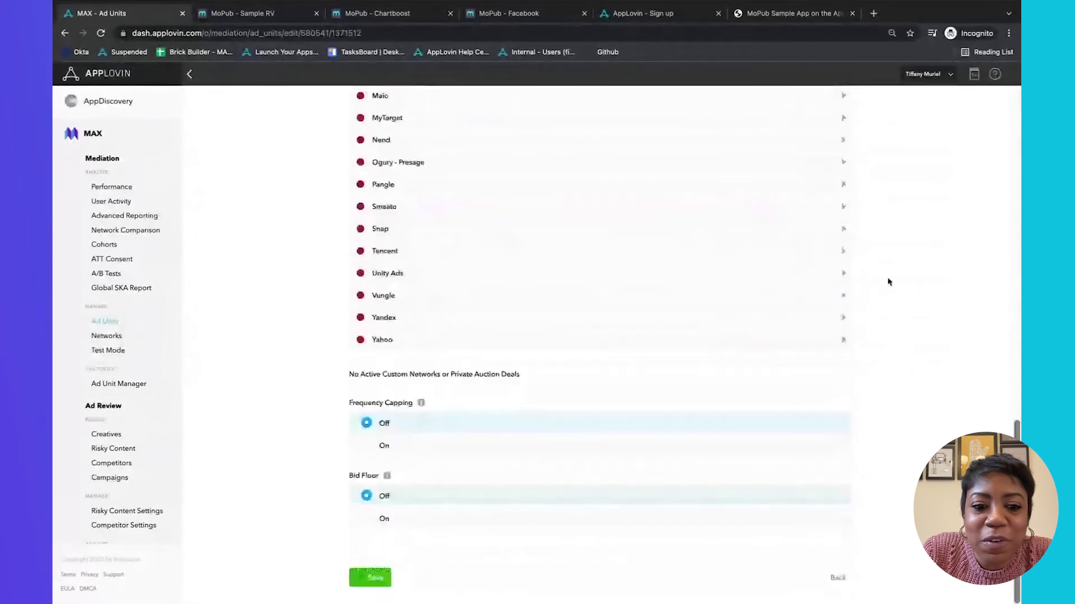
Step: Save the ad unit with the A/B test named 'Test Waterfall'
click(368, 579)
click(485, 520)
text(Test Waterfall)
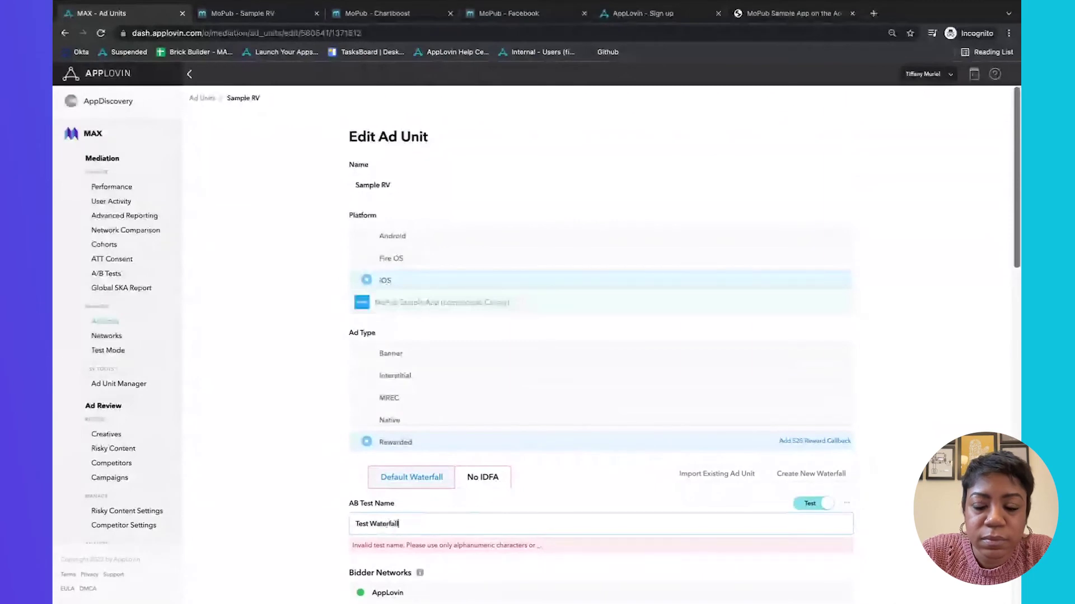
scroll(894, 493, down, 10)
click(369, 579)
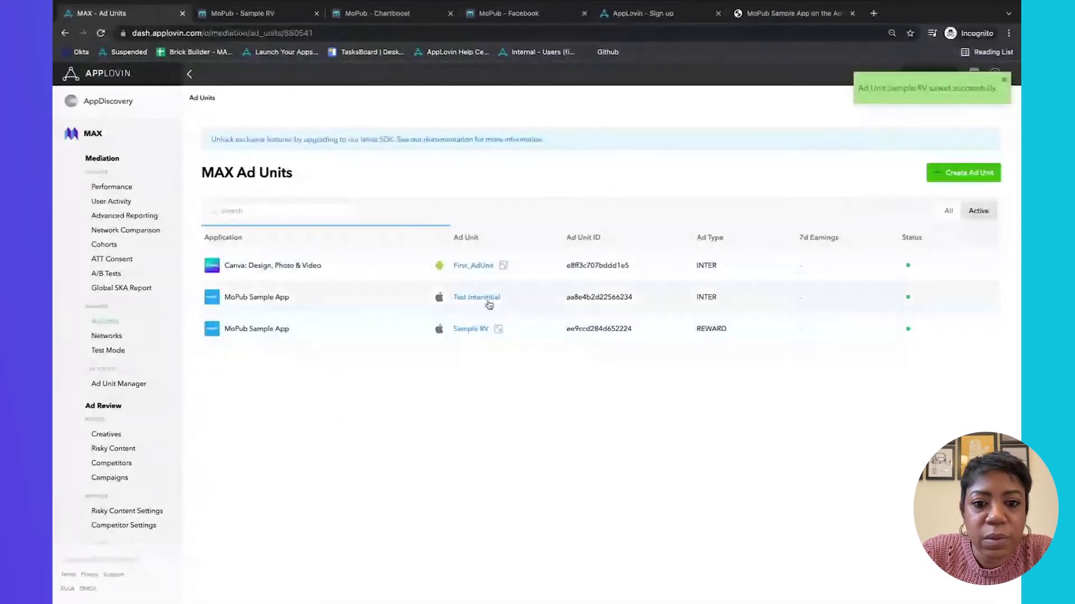
Step: Open Sample RV from the MAX Ad Units list to view its A/B test
click(491, 332)
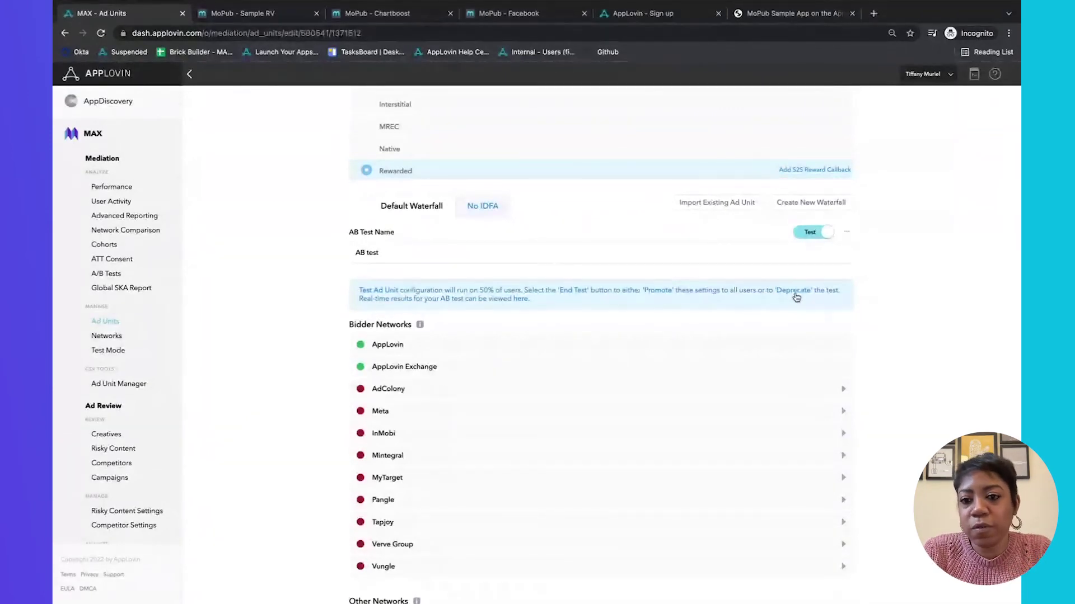
Step: Deprecate the running A/B test to revert to control, then scroll down to Save
click(796, 297)
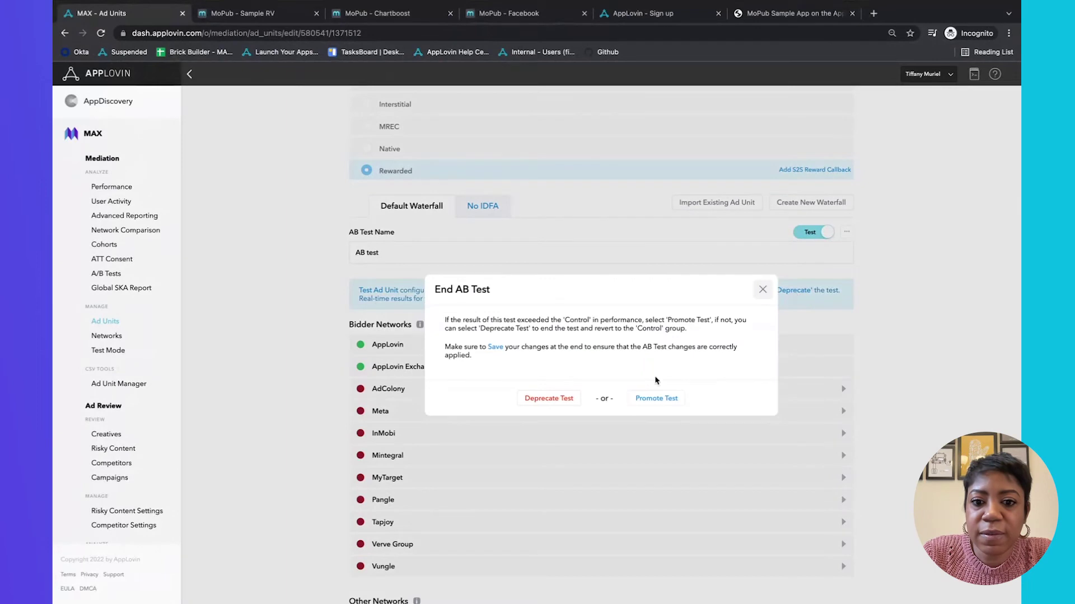
click(550, 398)
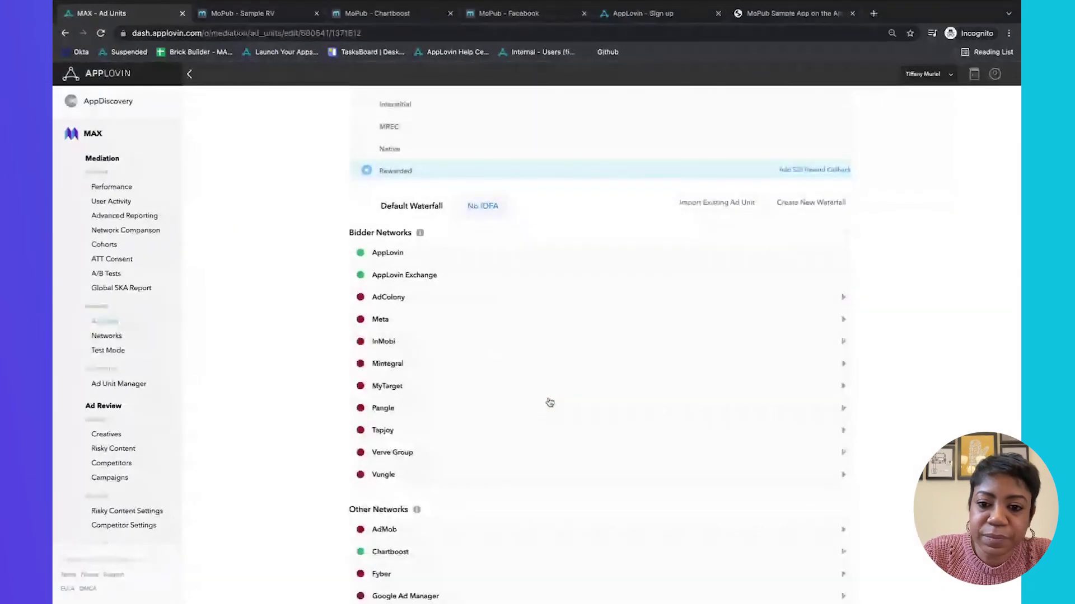
scroll(703, 392, down, 10)
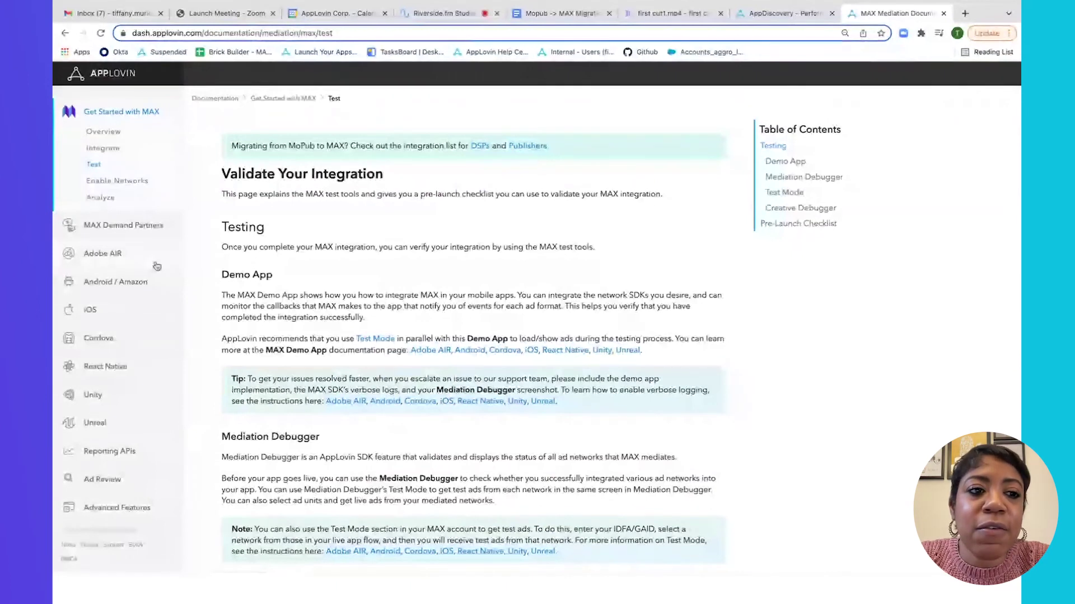
Step: Browse the iOS integration guide, then jump to Mediation Debugger on the Validate Your Integration page
click(103, 311)
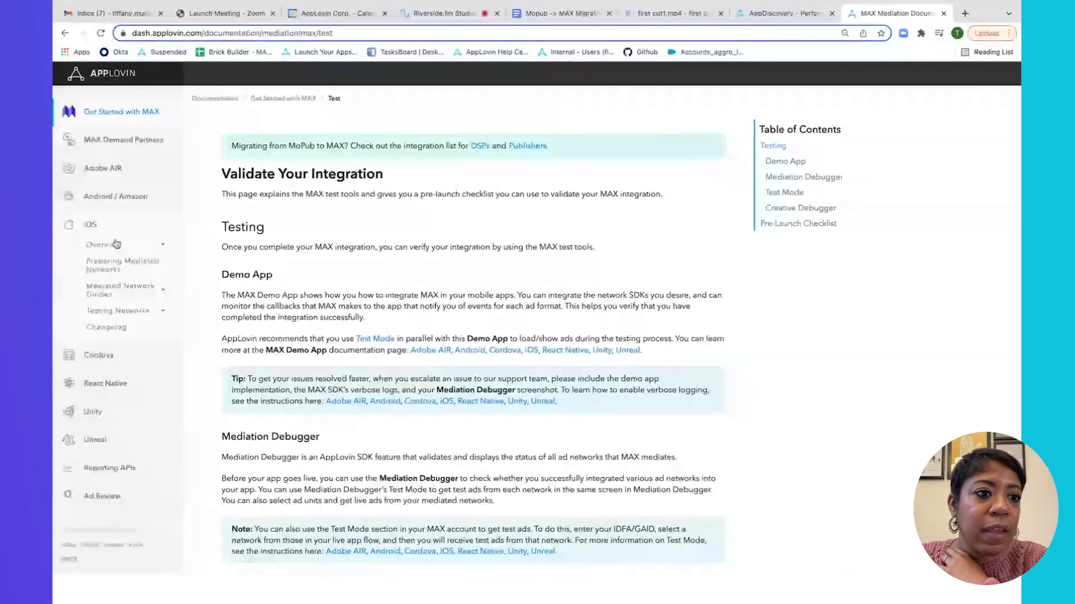
click(116, 244)
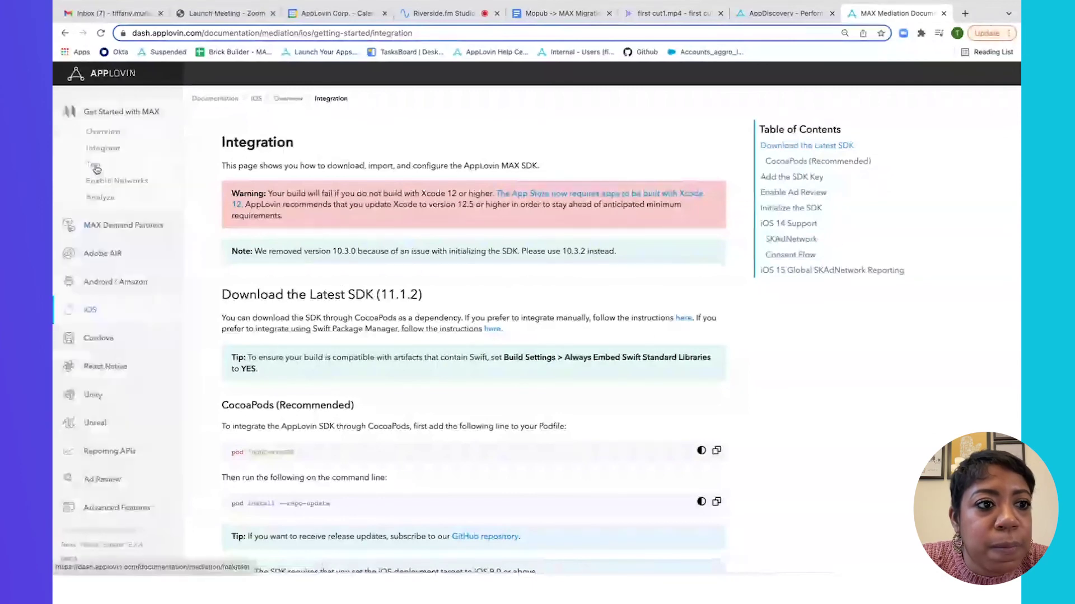
click(94, 165)
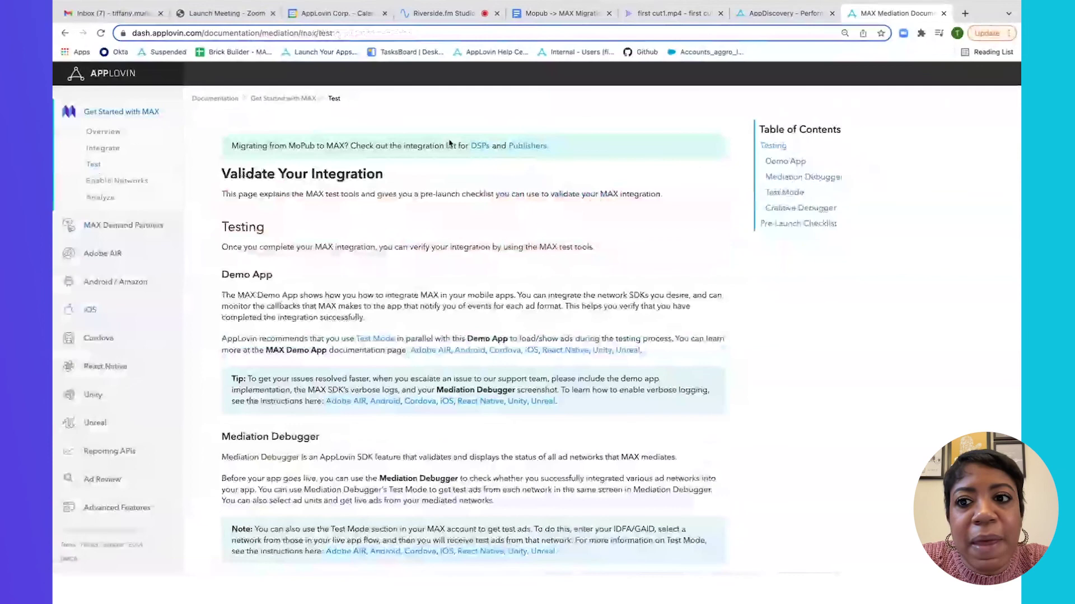
click(796, 178)
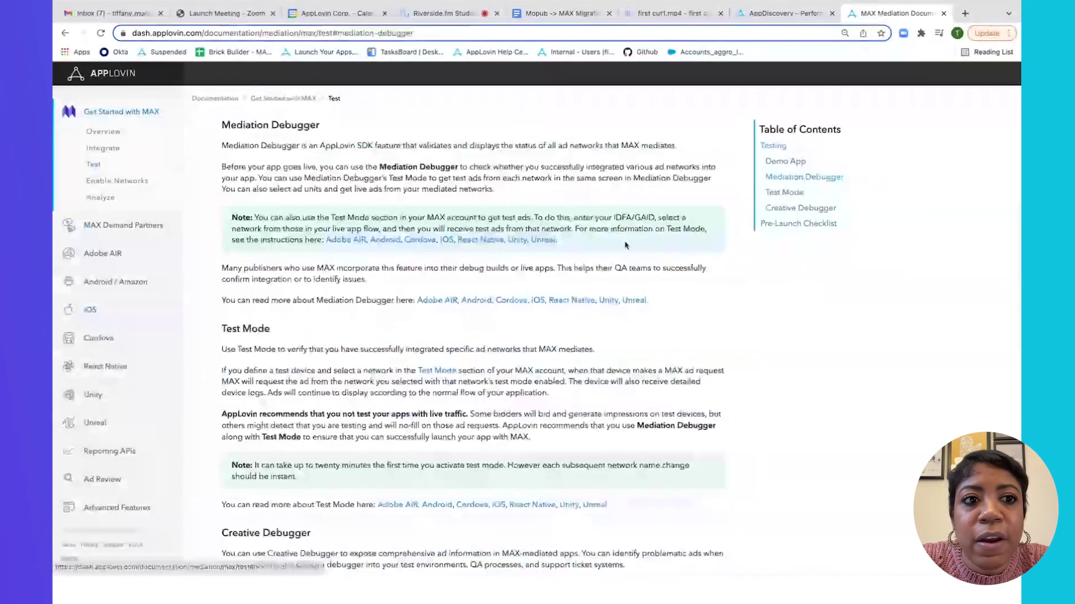